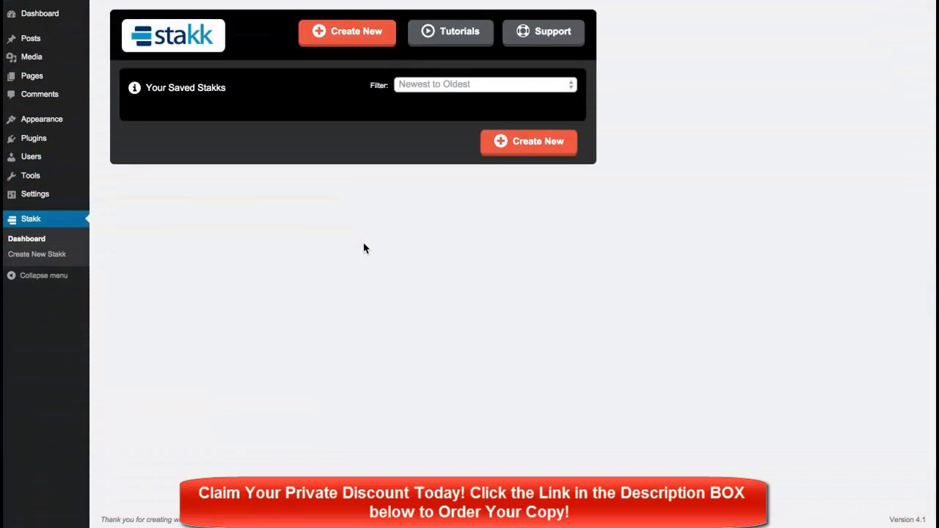
Step: Create a new Stakk and give it the title "Stakk Demo"
{"action": "left_click", "coordinate": [373, 30]}
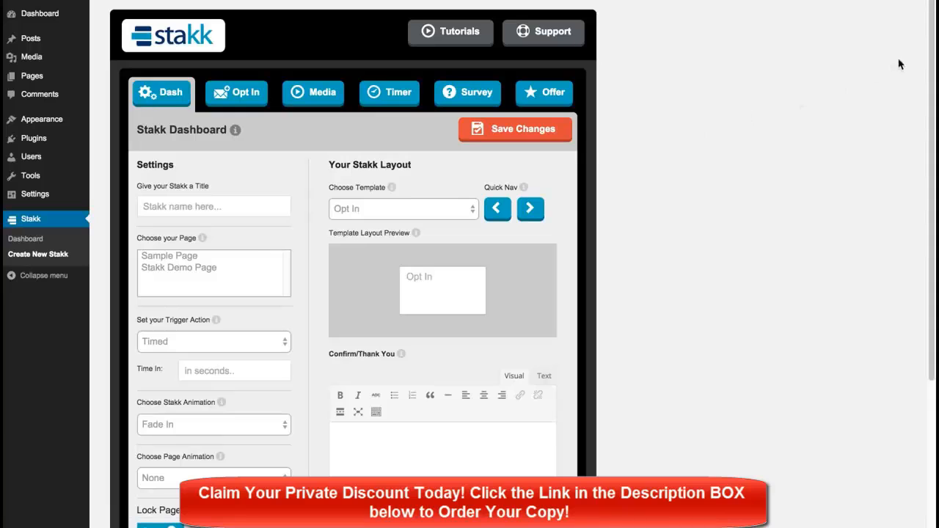
{"action": "scroll", "coordinate": [930, 63], "scroll_direction": "down", "scroll_amount": 2}
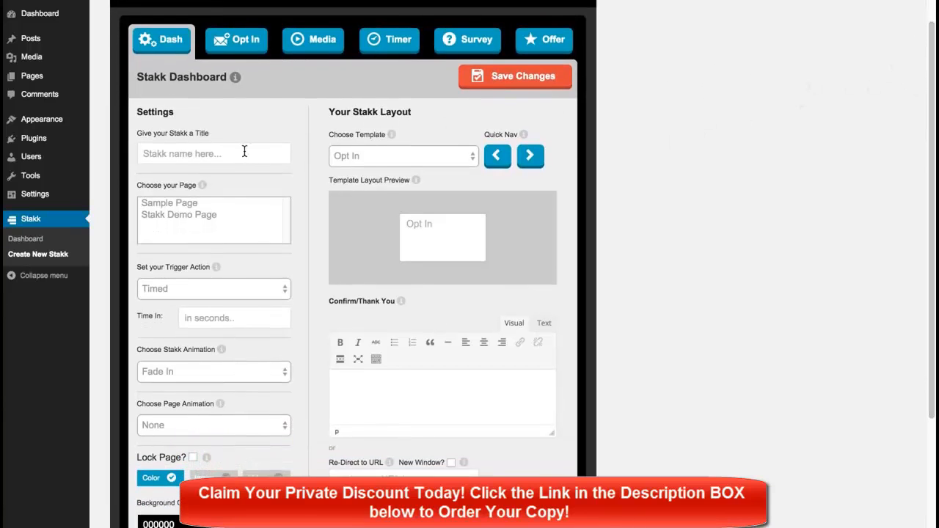
{"action": "left_click", "coordinate": [245, 152]}
{"action": "type", "text": "Stakk "}
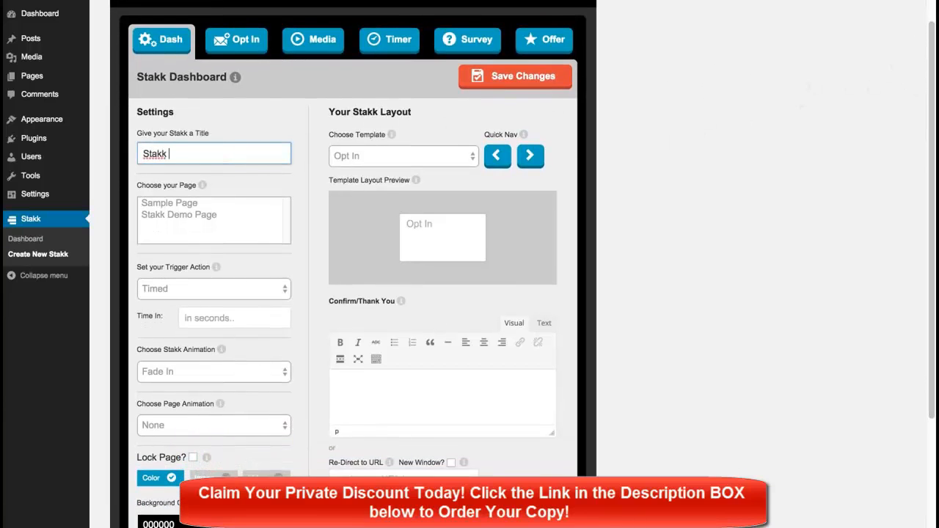
{"action": "type", "text": "Demo"}
Step: Assign the Stakk to the page "Stakk Demo Page"
{"action": "left_click", "coordinate": [233, 200]}
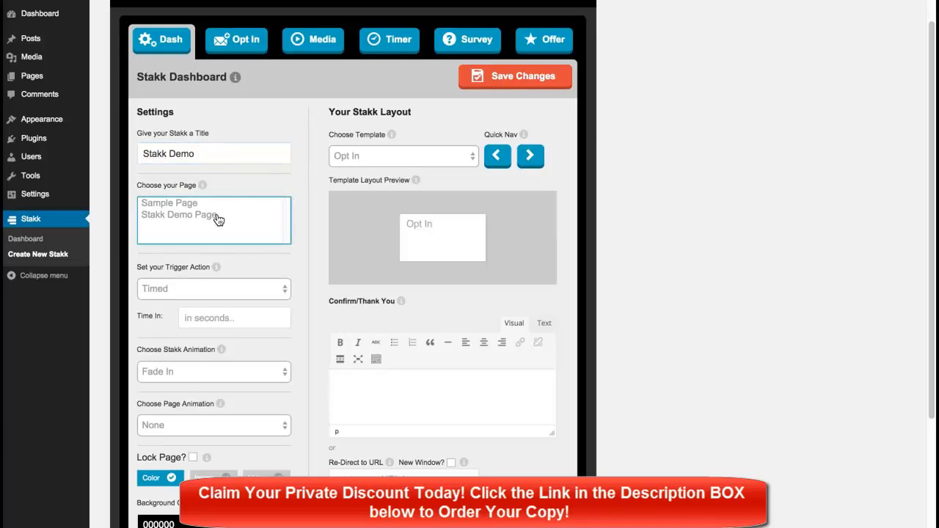
{"action": "left_click", "coordinate": [188, 218]}
{"action": "left_click", "coordinate": [302, 241]}
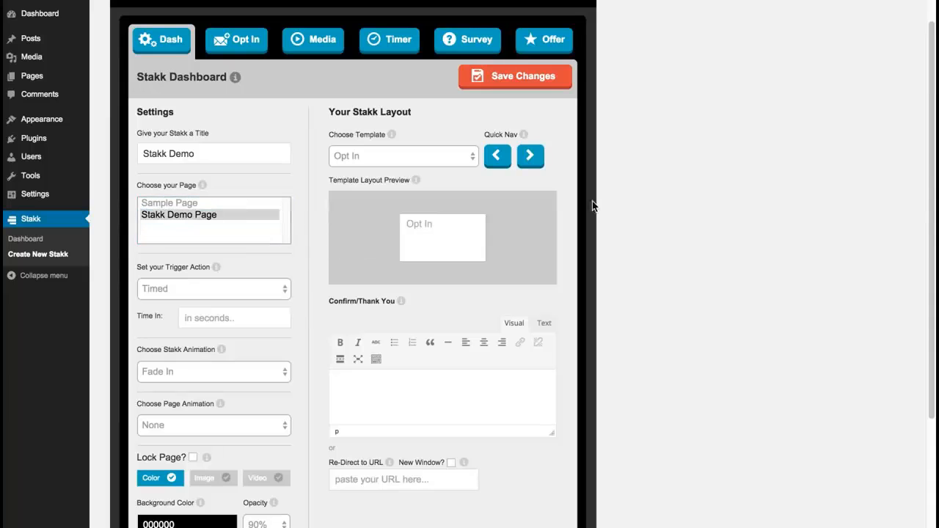
Step: Keep the trigger action on Timed and set its Time In to 2 seconds
{"action": "left_click_drag", "start_coordinate": [930, 145], "coordinate": [916, 210]}
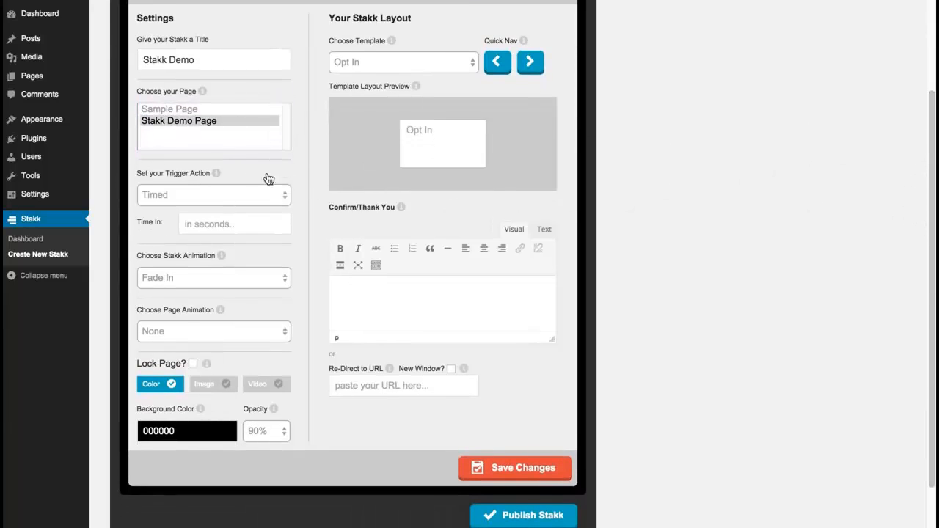
{"action": "left_click", "coordinate": [262, 189]}
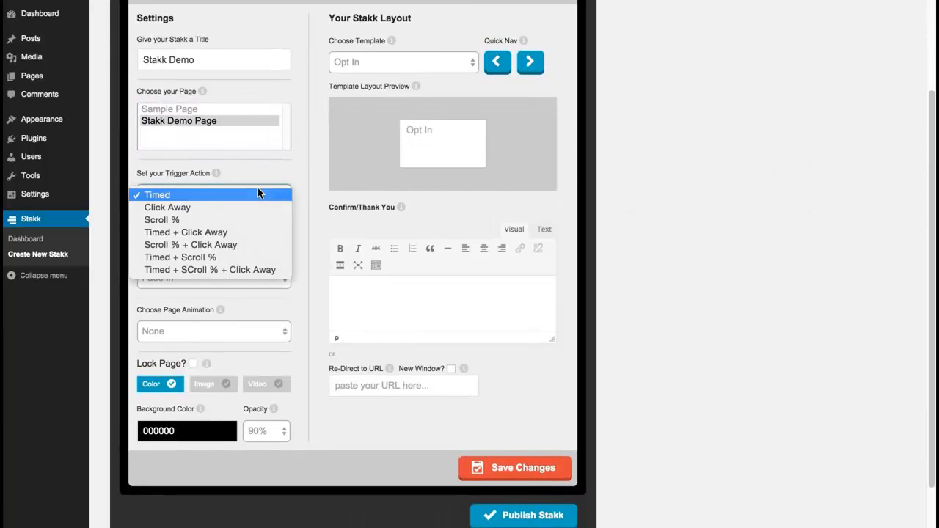
{"action": "left_click", "coordinate": [257, 179]}
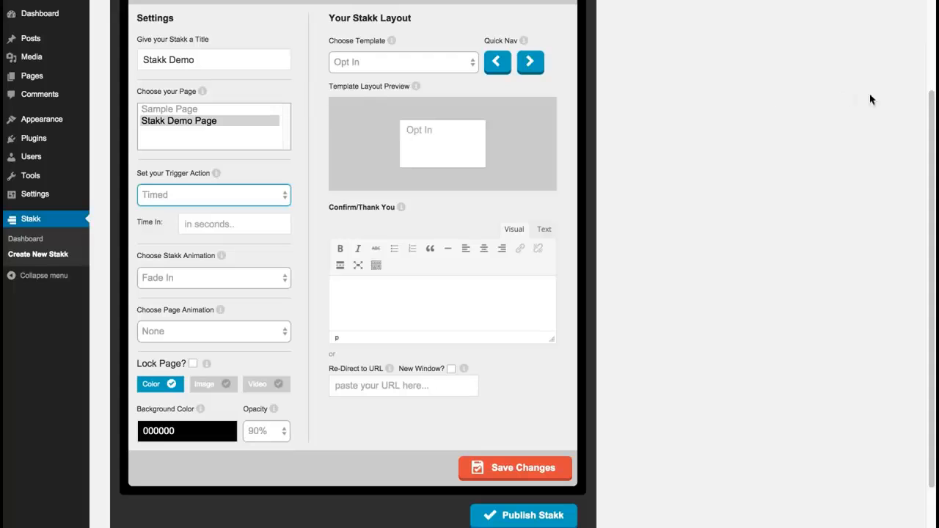
{"action": "left_click_drag", "start_coordinate": [929, 108], "coordinate": [911, 168]}
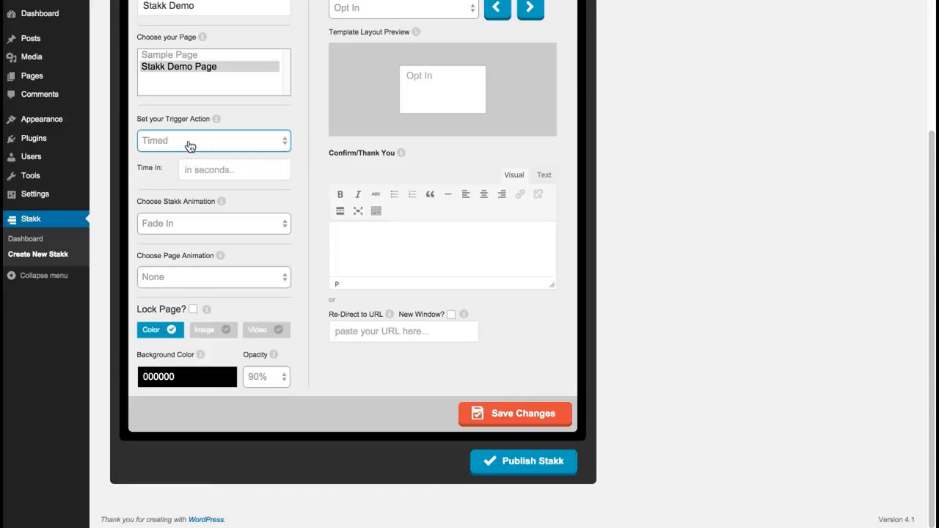
{"action": "left_click", "coordinate": [227, 169]}
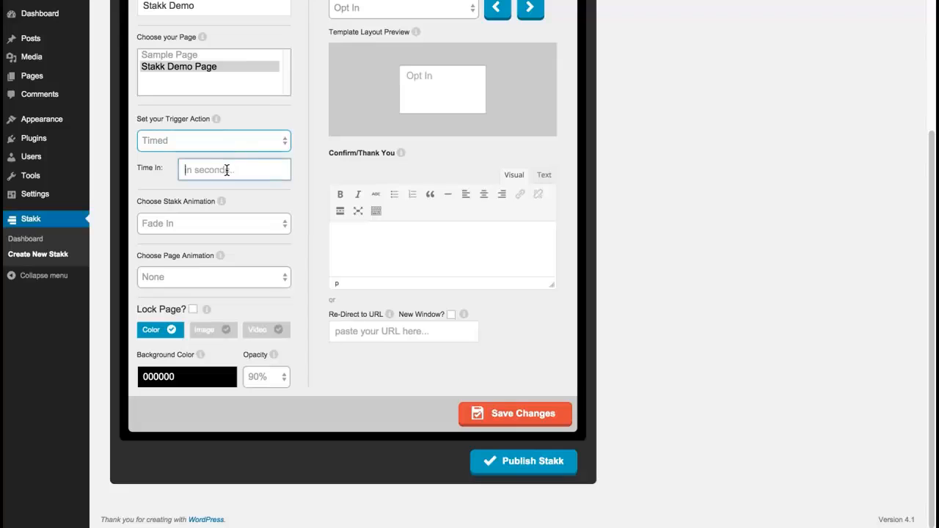
{"action": "type", "text": "2"}
{"action": "left_click", "coordinate": [299, 168]}
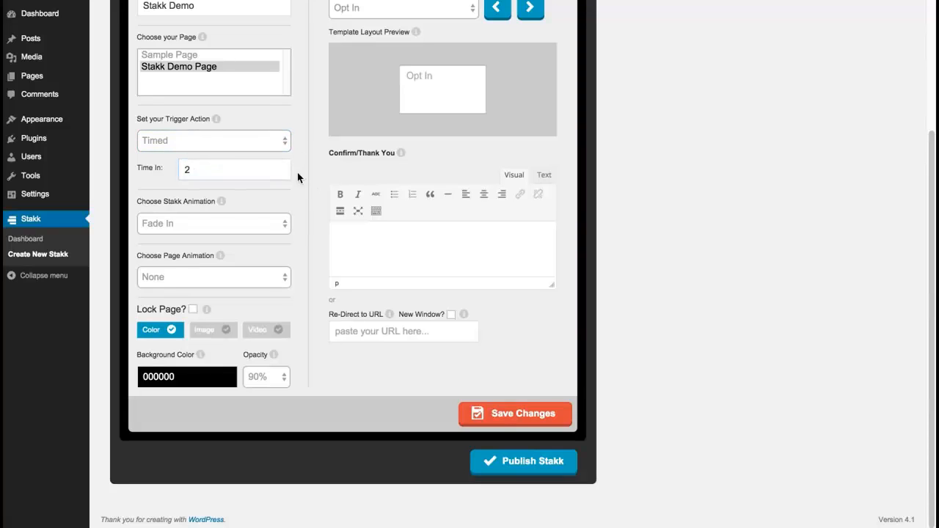
Step: Set the Stakk animation to Bounce and the page animation to Content Push
{"action": "left_click", "coordinate": [217, 224]}
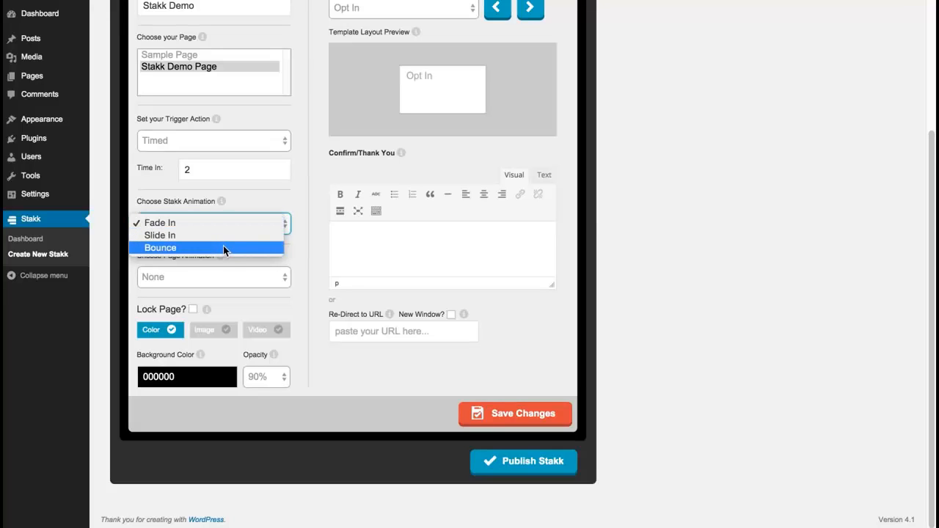
{"action": "left_click", "coordinate": [228, 248]}
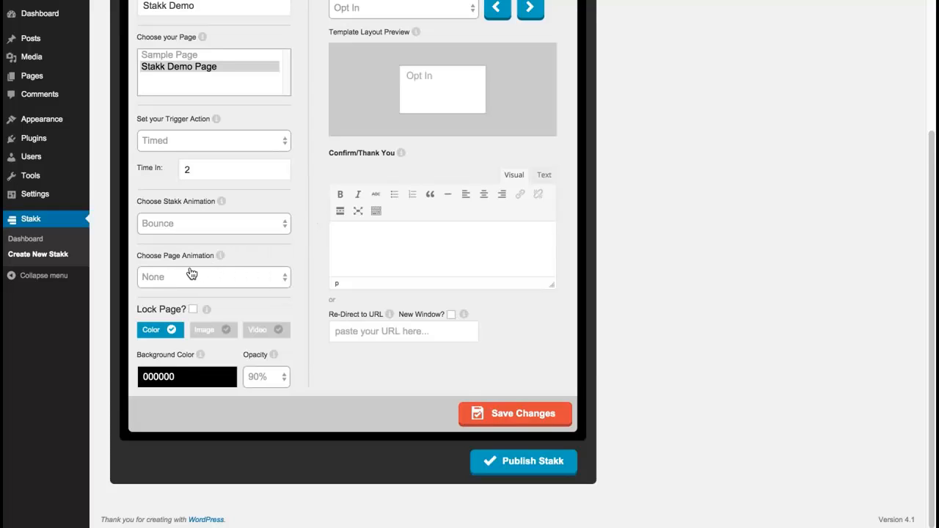
{"action": "left_click", "coordinate": [266, 279]}
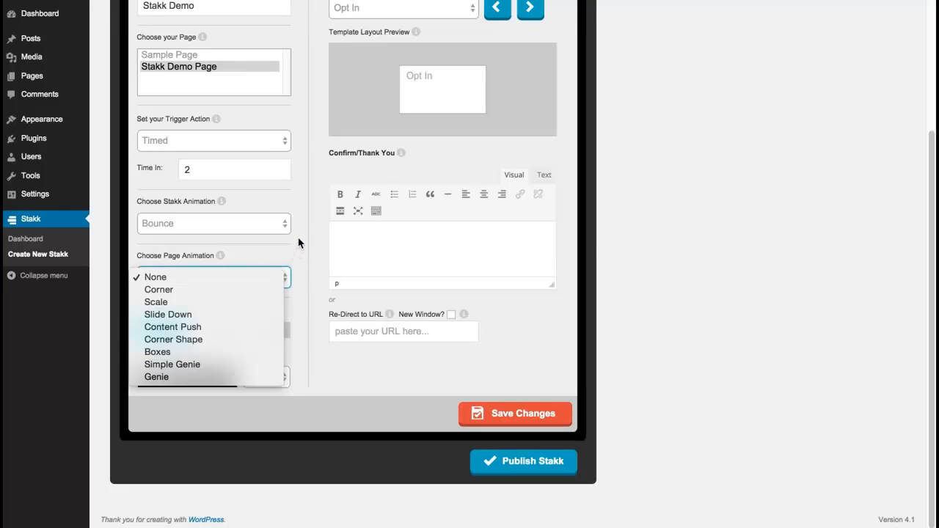
{"action": "left_click", "coordinate": [313, 193]}
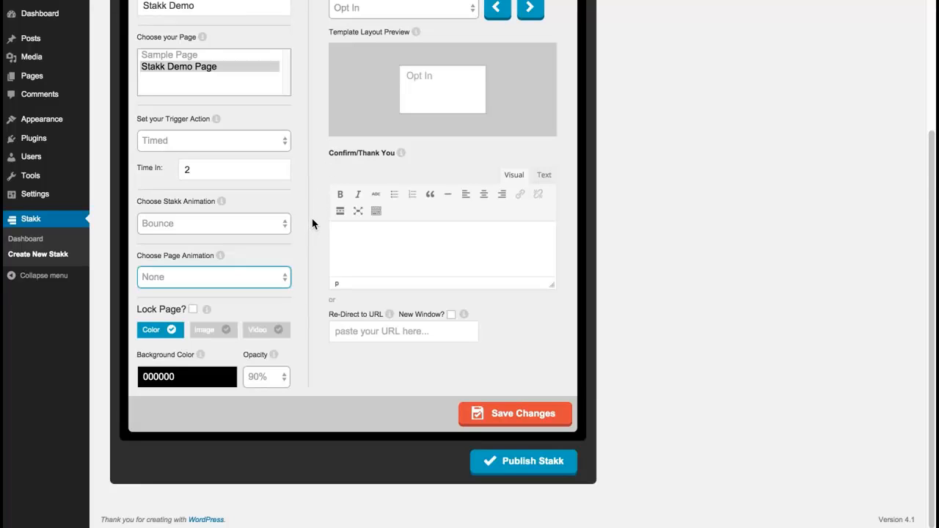
{"action": "left_click", "coordinate": [232, 275]}
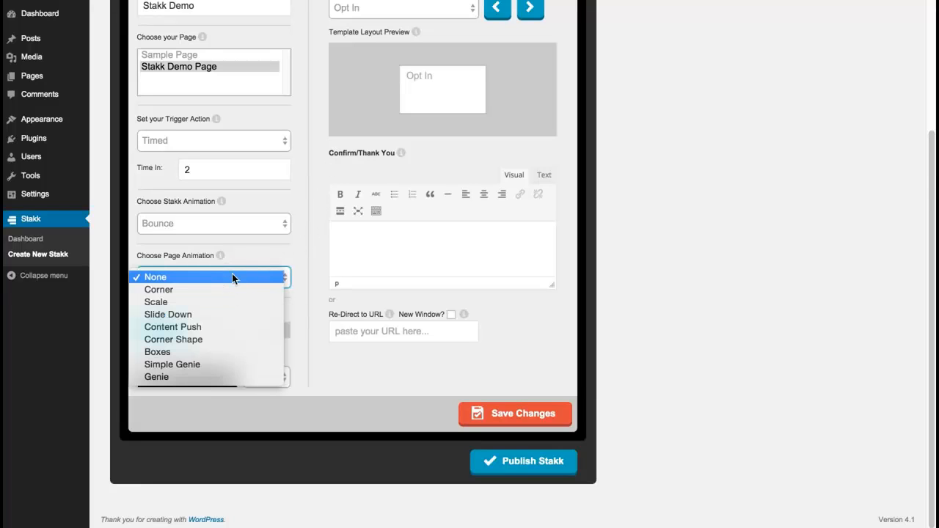
{"action": "left_click", "coordinate": [237, 326]}
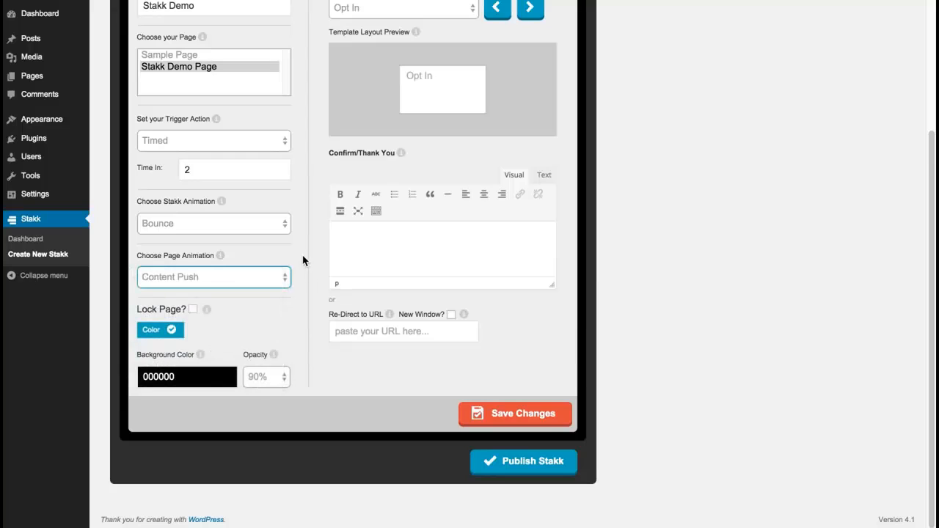
Step: Set the background color to orange FF9900 and its opacity to 100%
{"action": "left_click", "coordinate": [197, 377]}
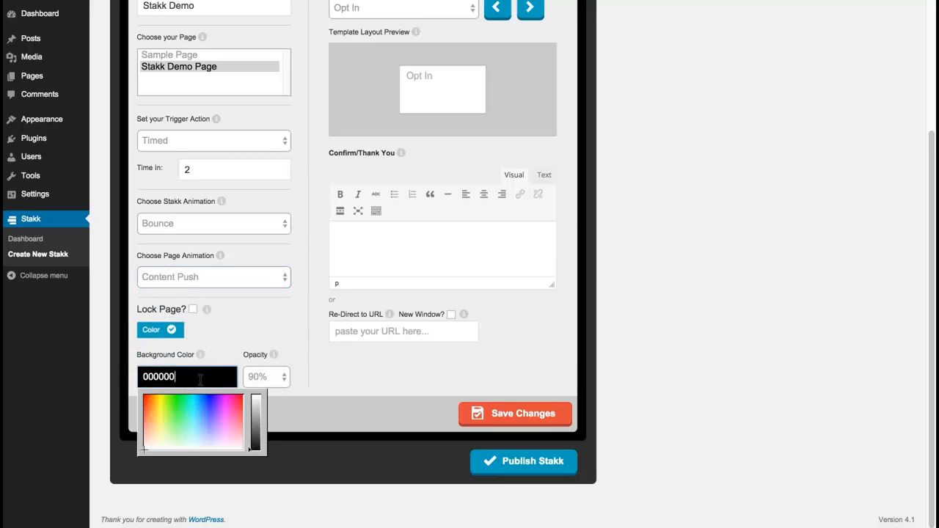
{"action": "left_click", "coordinate": [154, 398]}
{"action": "left_click", "coordinate": [287, 351]}
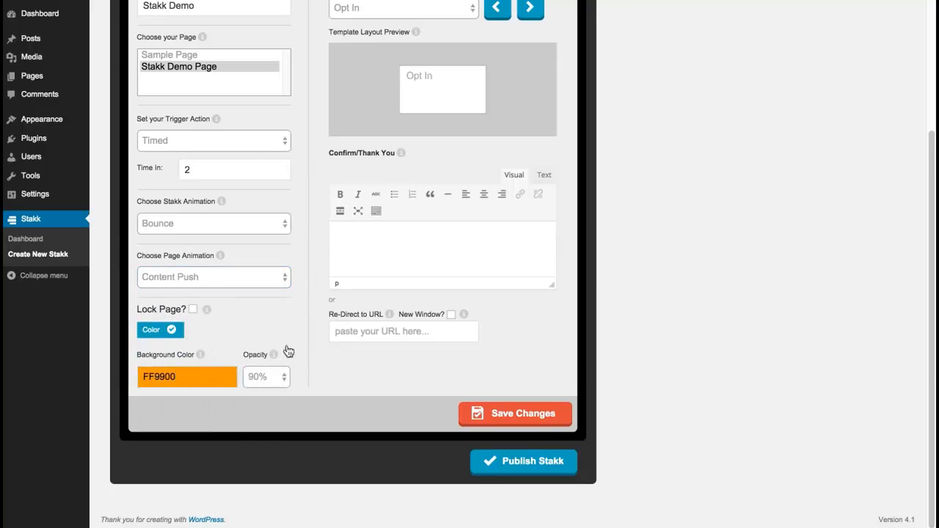
{"action": "left_click", "coordinate": [282, 379]}
{"action": "left_click", "coordinate": [283, 362]}
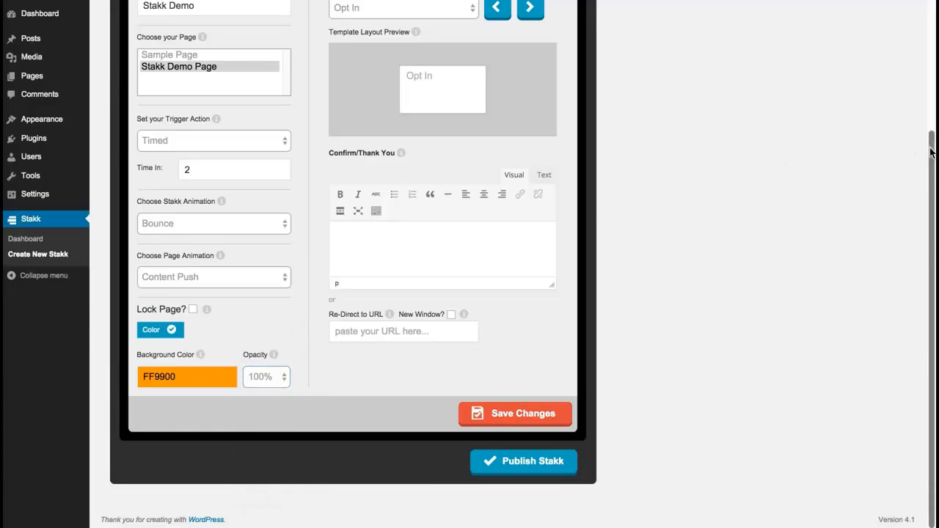
Step: Examine the list of layout templates available for the Stakk without choosing a different one
{"action": "left_click_drag", "start_coordinate": [931, 149], "coordinate": [930, 88]}
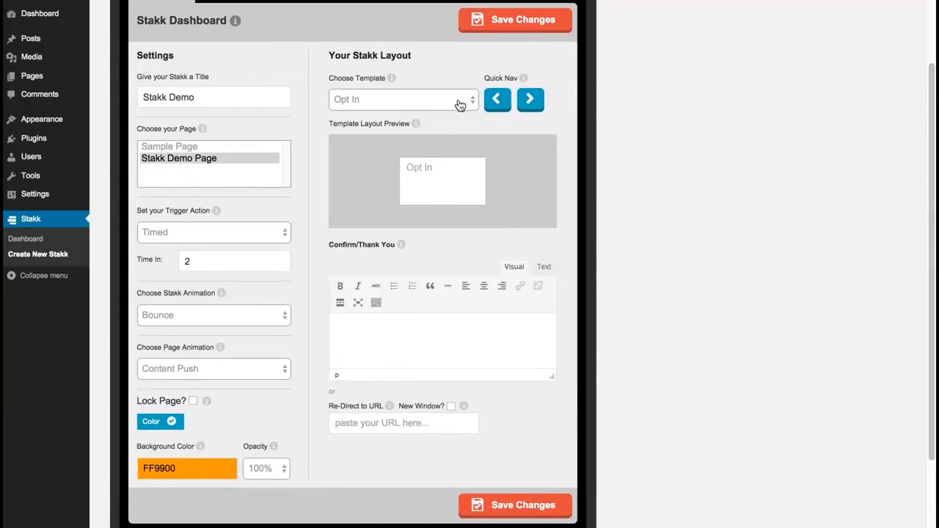
{"action": "left_click", "coordinate": [460, 103]}
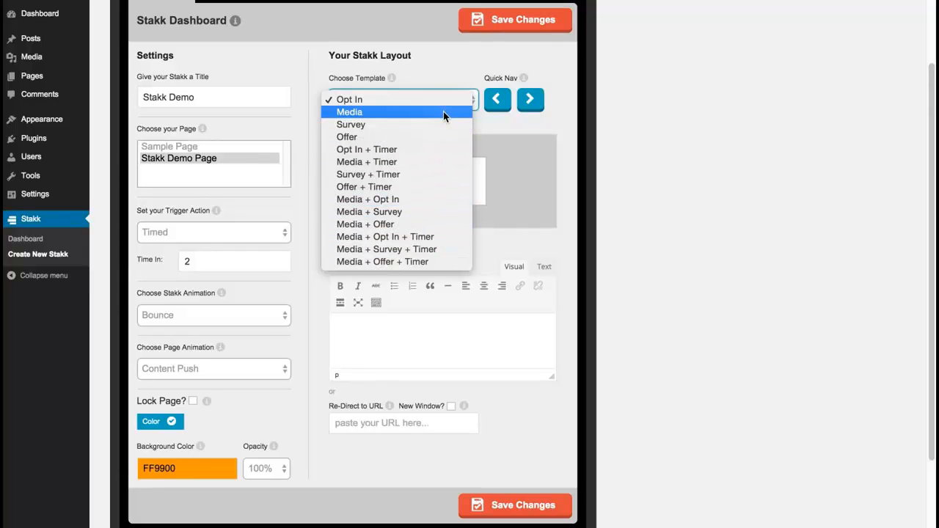
{"action": "left_click", "coordinate": [453, 73]}
{"action": "scroll", "coordinate": [932, 81], "scroll_direction": "up", "scroll_amount": 3}
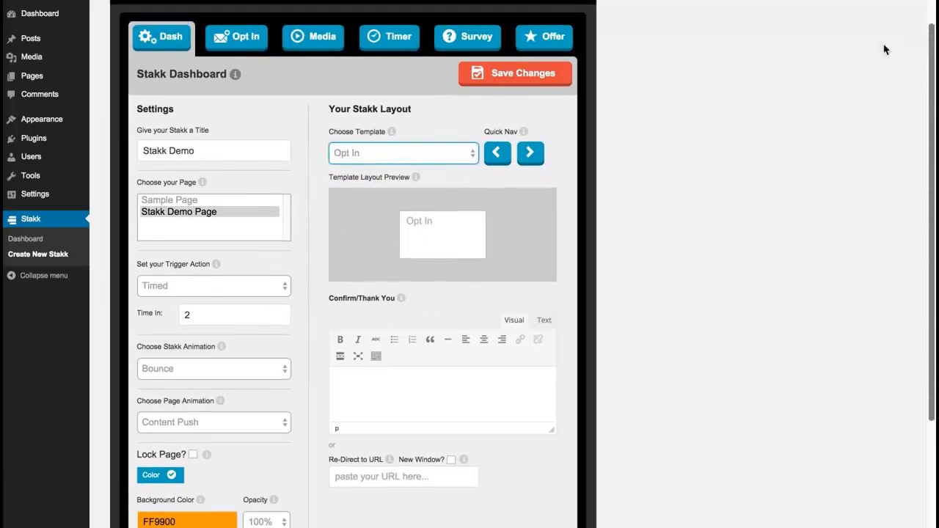
{"action": "left_click", "coordinate": [451, 151]}
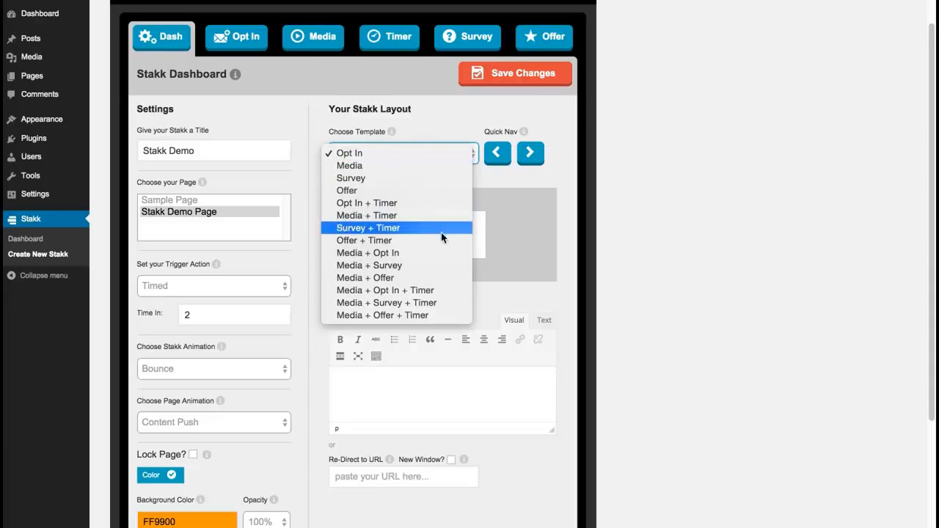
{"action": "left_click", "coordinate": [444, 114]}
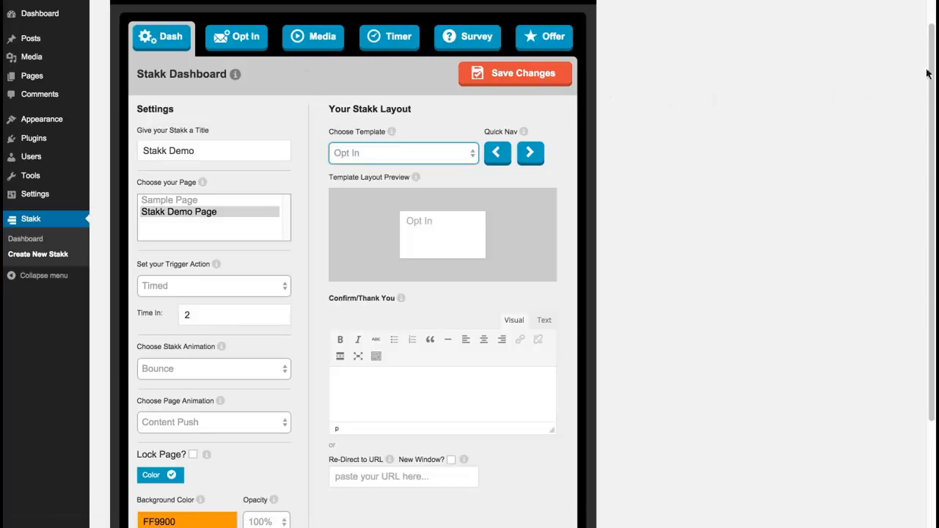
{"action": "left_click_drag", "start_coordinate": [929, 63], "coordinate": [924, 59]}
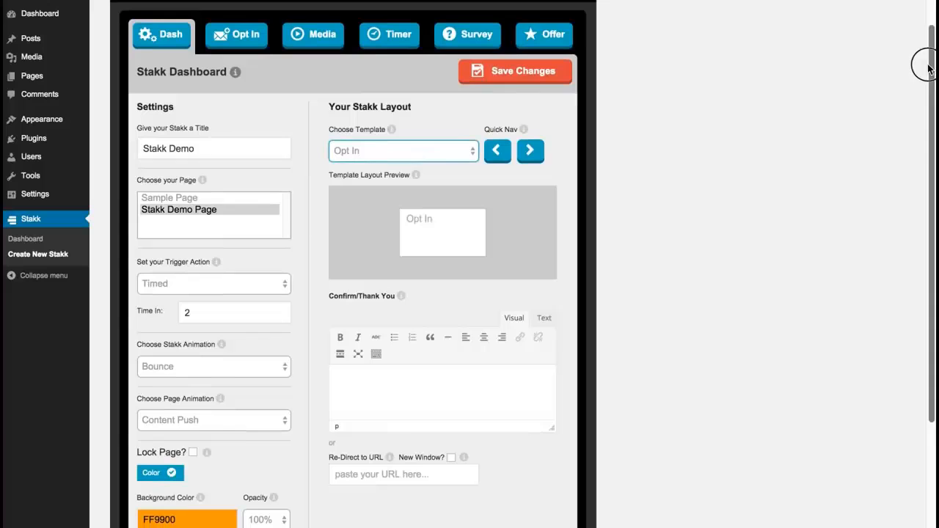
{"action": "left_click", "coordinate": [424, 151]}
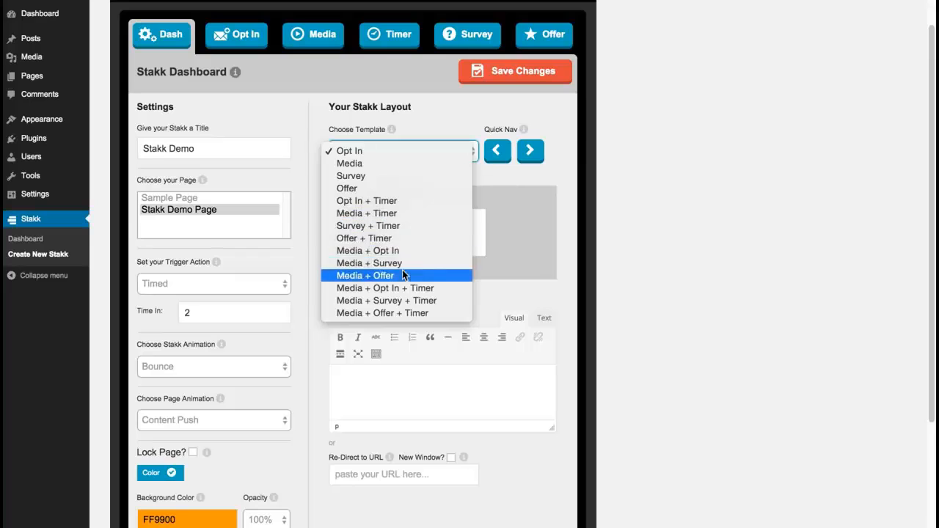
{"action": "left_click", "coordinate": [439, 130]}
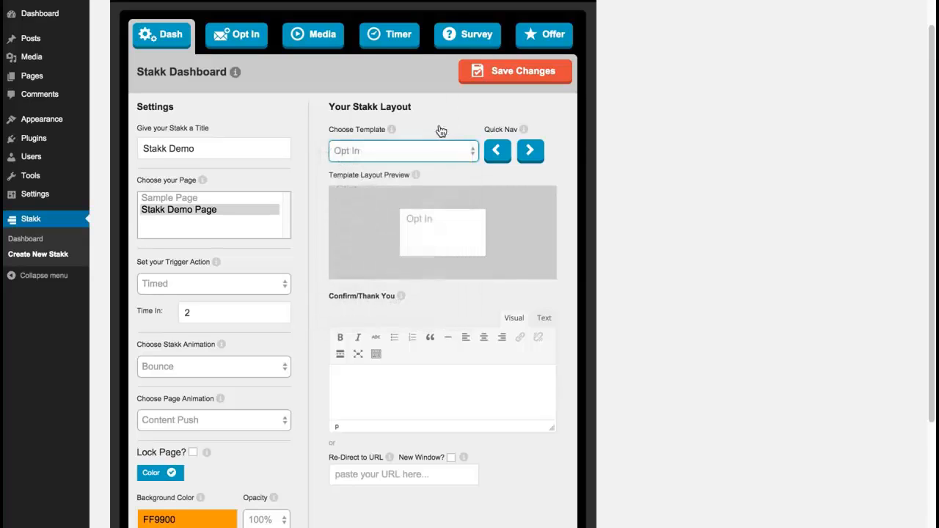
Step: Step forward through the layout templates with Quick Nav to select Offer + Timer
{"action": "left_click", "coordinate": [531, 152]}
{"action": "left_click", "coordinate": [530, 151]}
{"action": "left_click", "coordinate": [531, 152]}
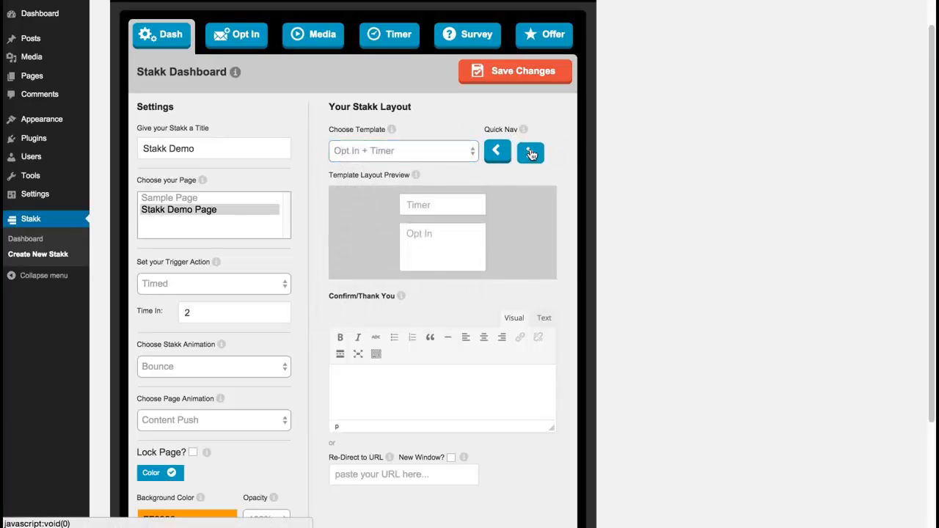
{"action": "left_click", "coordinate": [531, 152]}
{"action": "left_click", "coordinate": [531, 152]}
{"action": "left_click", "coordinate": [531, 152]}
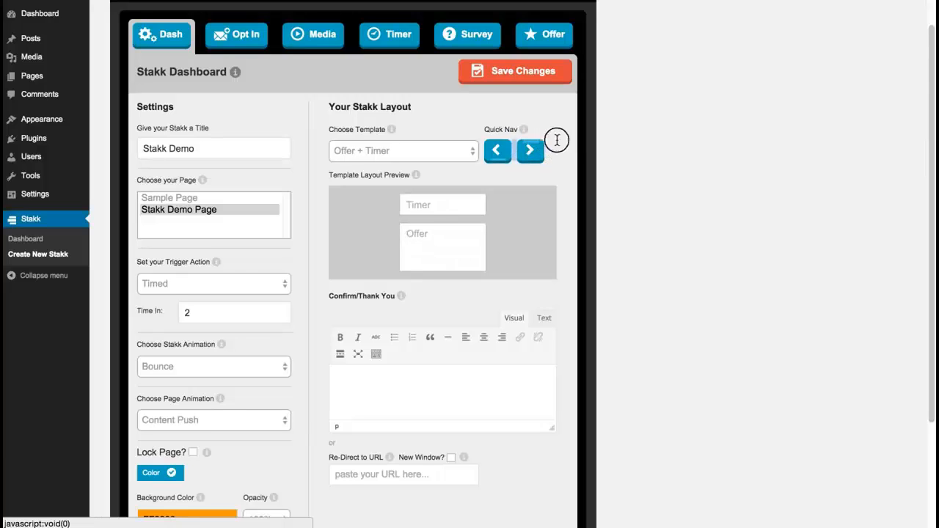
Step: Enter "Thank you!" as the Confirm/Thank You message and enable the New Window option for the redirect
{"action": "scroll", "coordinate": [925, 122], "scroll_direction": "down", "scroll_amount": 2}
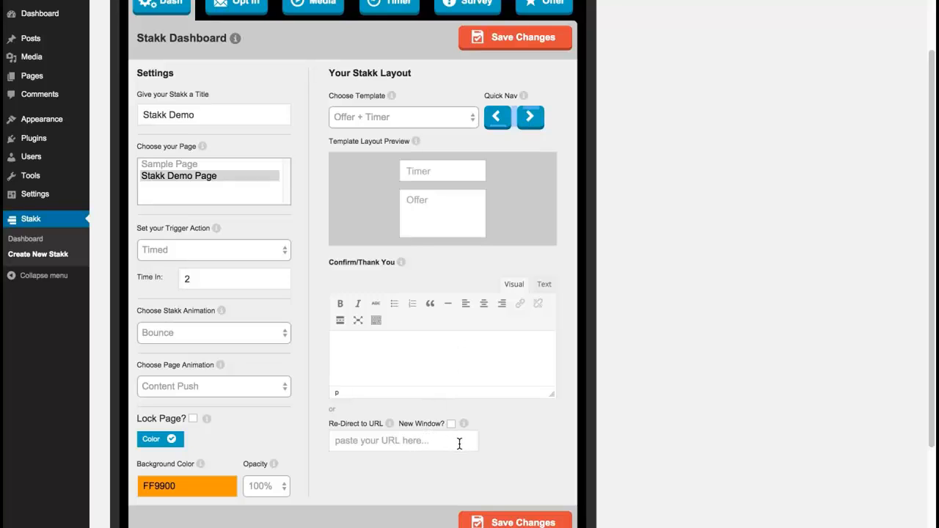
{"action": "left_click", "coordinate": [374, 351]}
{"action": "type", "text": "Thanks"}
{"action": "left_click", "coordinate": [452, 424]}
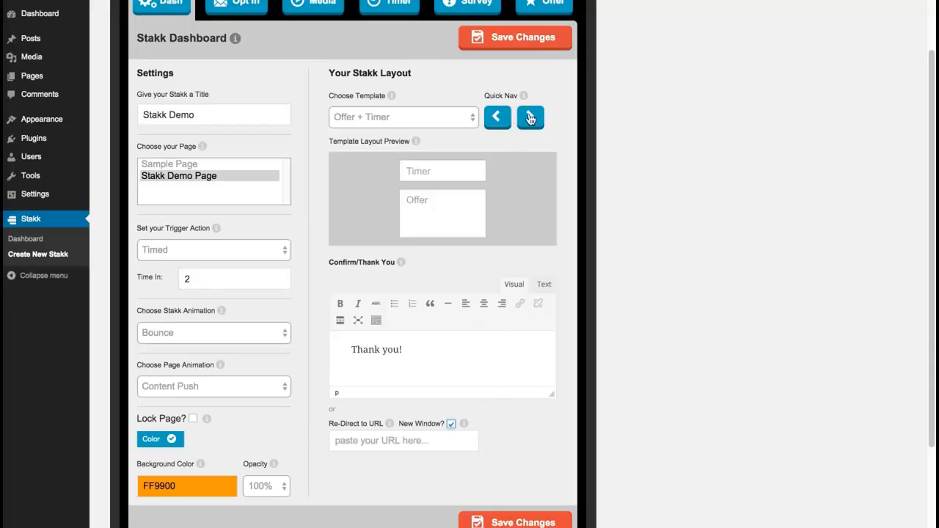
Step: Save the changes to the Stakk's dashboard settings
{"action": "left_click", "coordinate": [521, 38]}
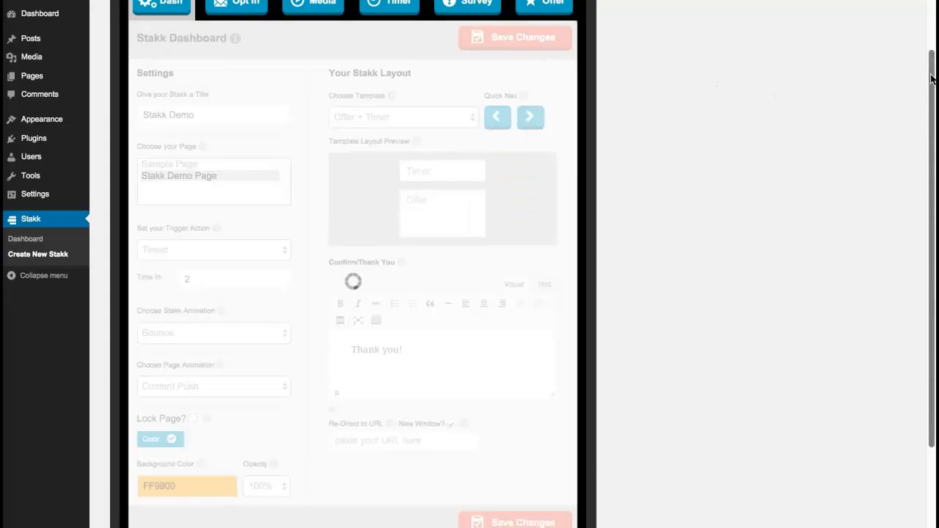
{"action": "scroll", "coordinate": [931, 73], "scroll_direction": "up", "scroll_amount": 2}
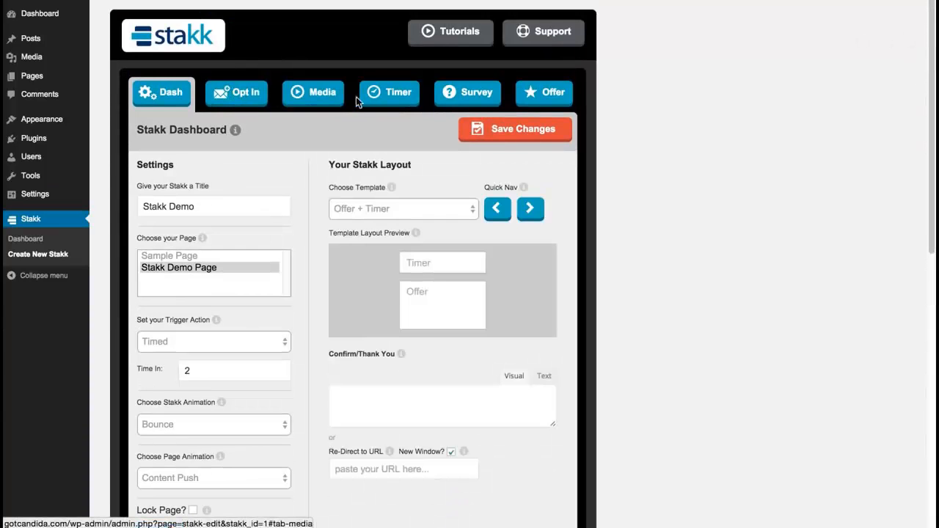
{"action": "scroll", "coordinate": [928, 73], "scroll_direction": "down", "scroll_amount": 1}
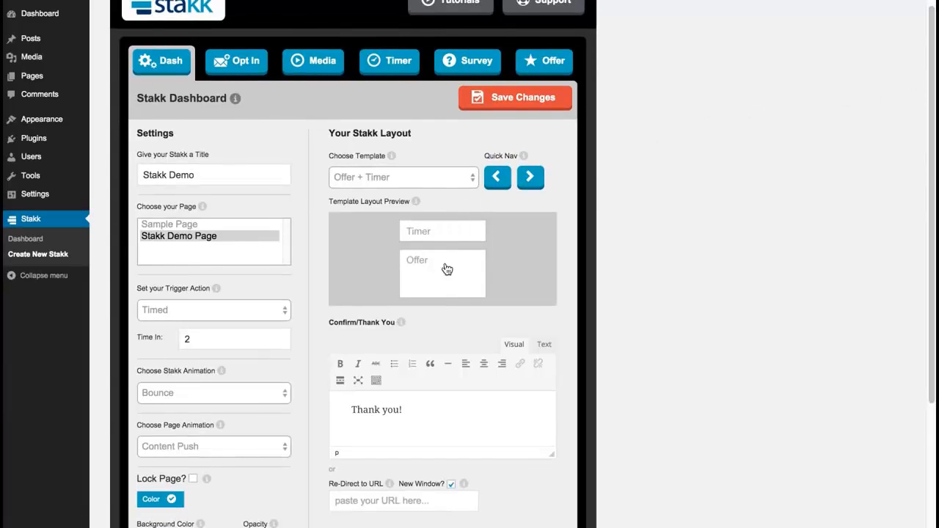
Step: Look over the Opt In and Media settings and open the Countdown Timer settings
{"action": "left_click", "coordinate": [236, 64]}
{"action": "left_click", "coordinate": [318, 66]}
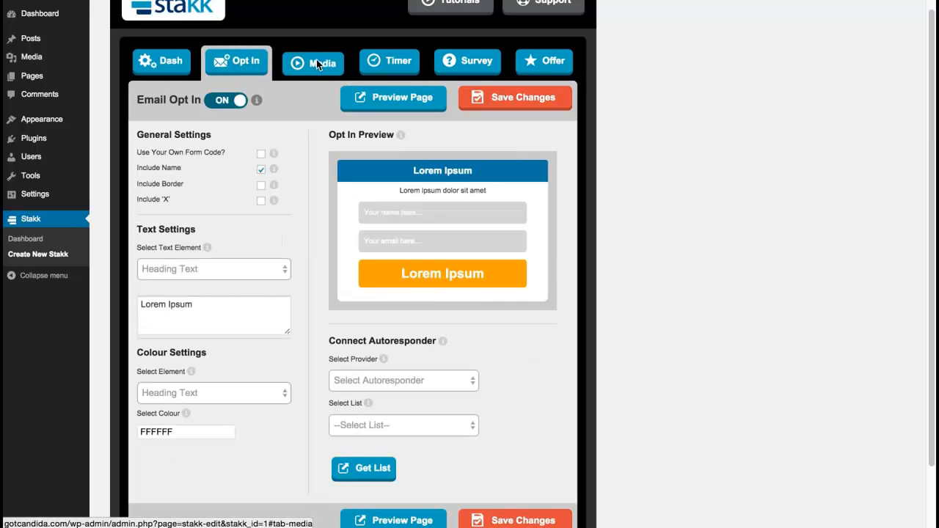
{"action": "left_click", "coordinate": [391, 66]}
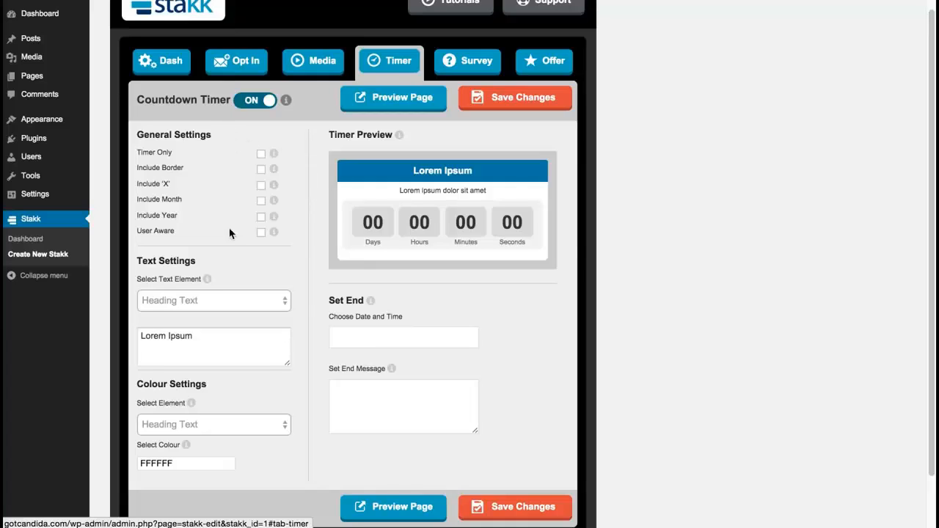
Step: Try the timer's Timer Only, Include Border, Include 'X', Include Month and Include Year options one by one, turning each back off
{"action": "left_click", "coordinate": [262, 156]}
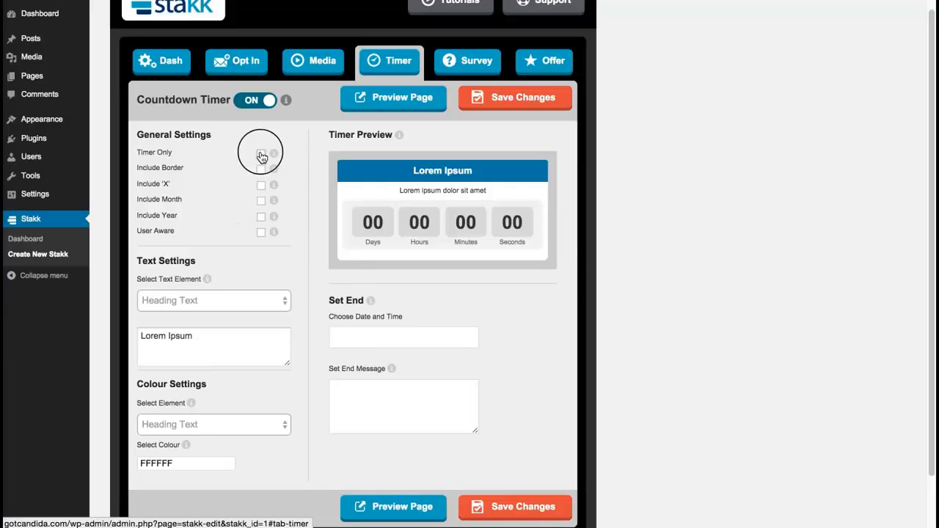
{"action": "left_click", "coordinate": [262, 153]}
{"action": "left_click", "coordinate": [261, 169]}
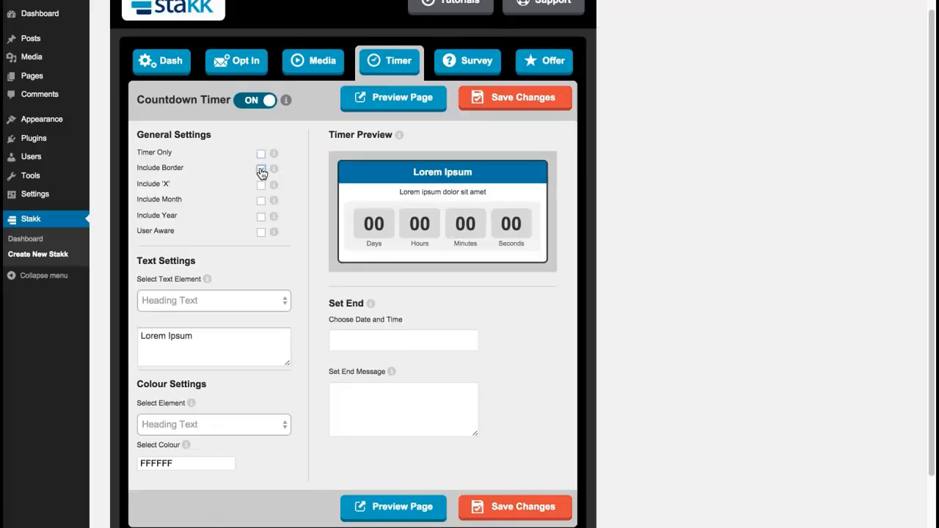
{"action": "left_click", "coordinate": [262, 169]}
{"action": "left_click", "coordinate": [262, 188]}
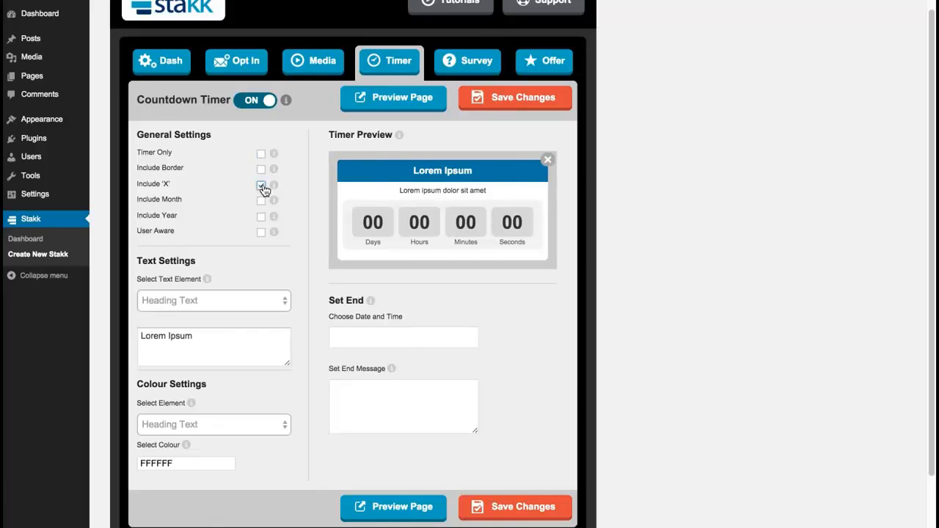
{"action": "left_click", "coordinate": [262, 186]}
{"action": "left_click", "coordinate": [262, 202]}
{"action": "left_click", "coordinate": [262, 201]}
{"action": "left_click", "coordinate": [262, 218]}
{"action": "left_click", "coordinate": [262, 218]}
Step: Try the User Aware option, turn it off again and view the calendar for choosing the timer's end date and time
{"action": "left_click", "coordinate": [262, 233]}
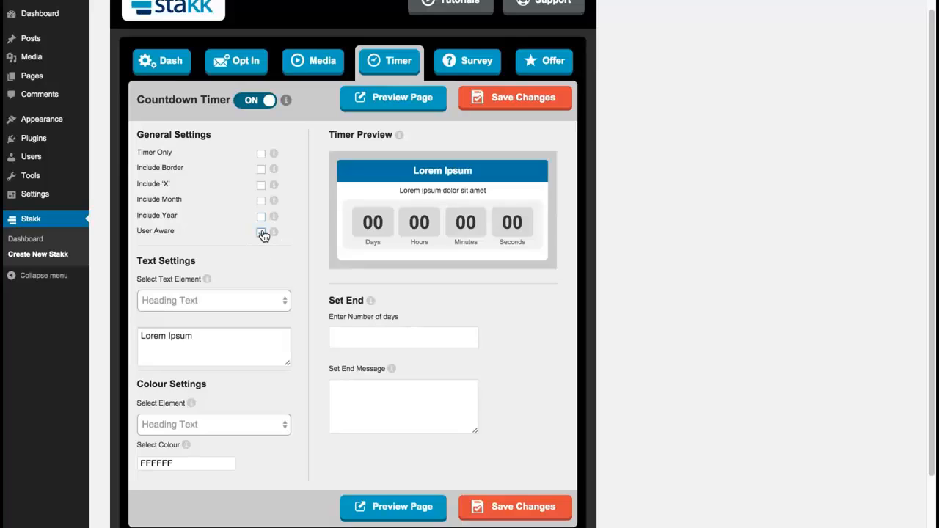
{"action": "left_click", "coordinate": [346, 337]}
{"action": "left_click", "coordinate": [262, 232]}
{"action": "left_click", "coordinate": [395, 339]}
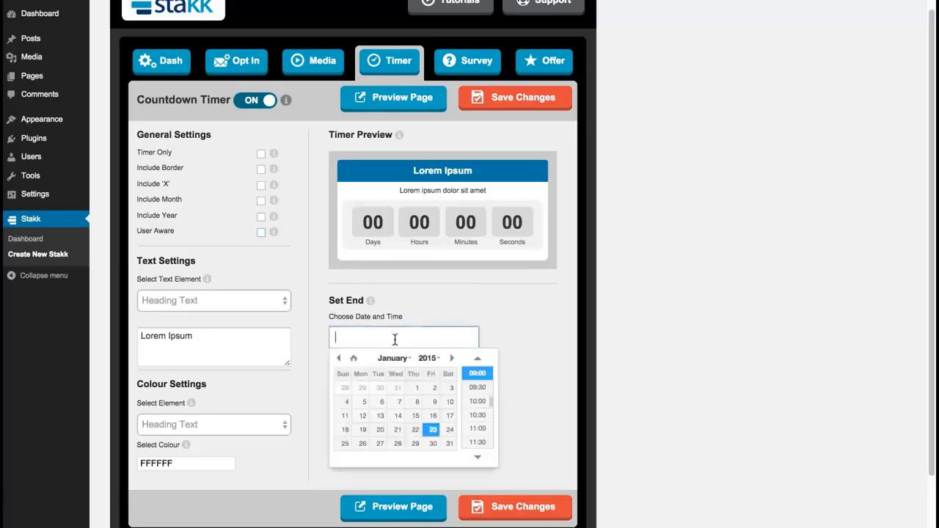
{"action": "left_click", "coordinate": [524, 331]}
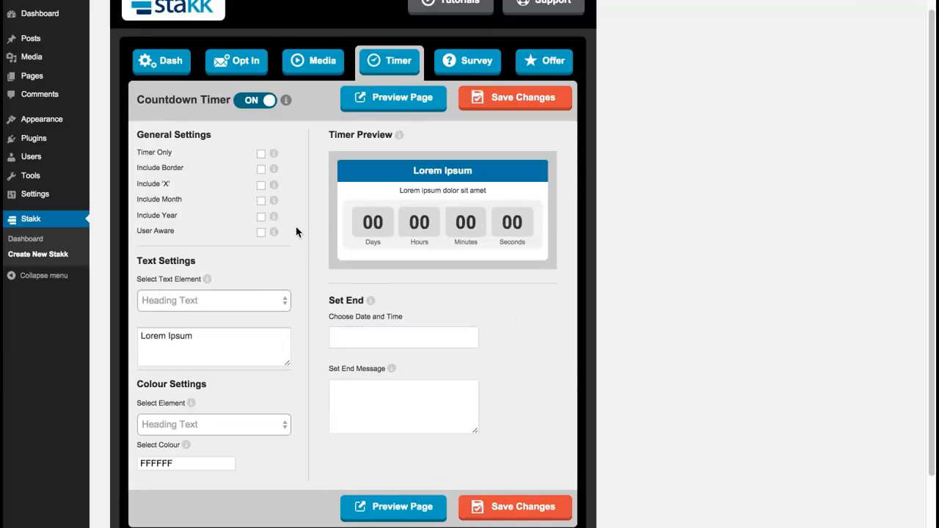
Step: Make the countdown timer User Aware and set its end to 3 days
{"action": "left_click", "coordinate": [261, 232]}
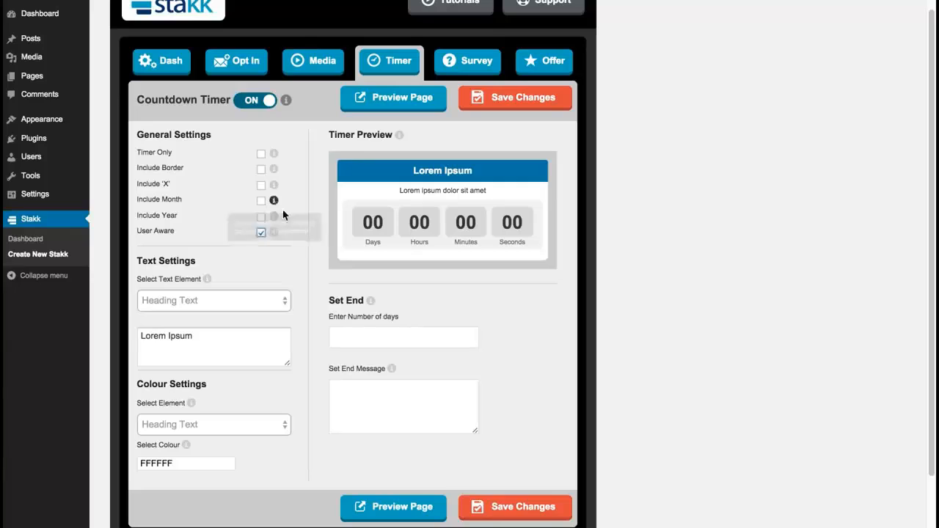
{"action": "left_click", "coordinate": [344, 336]}
{"action": "type", "text": "3"}
{"action": "left_click", "coordinate": [495, 325]}
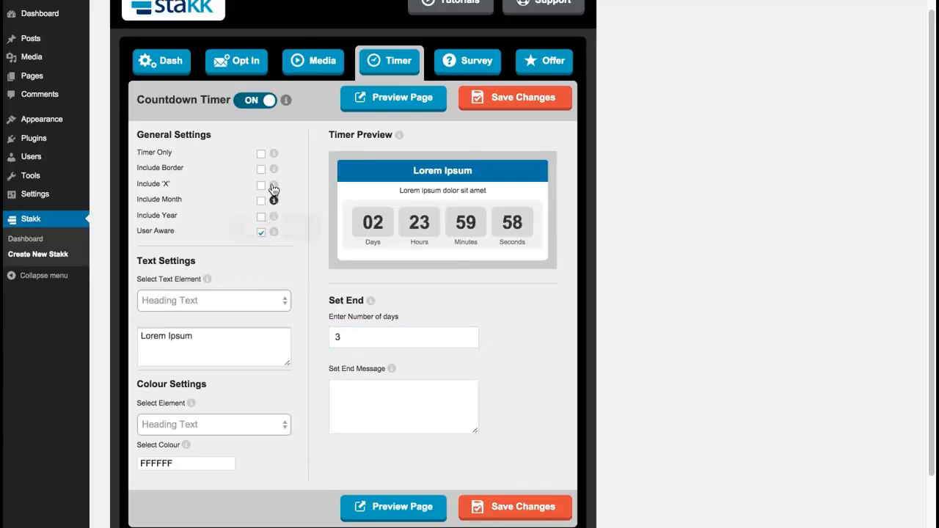
Step: Enable Timer Only for the countdown timer and save the timer settings
{"action": "left_click", "coordinate": [261, 154]}
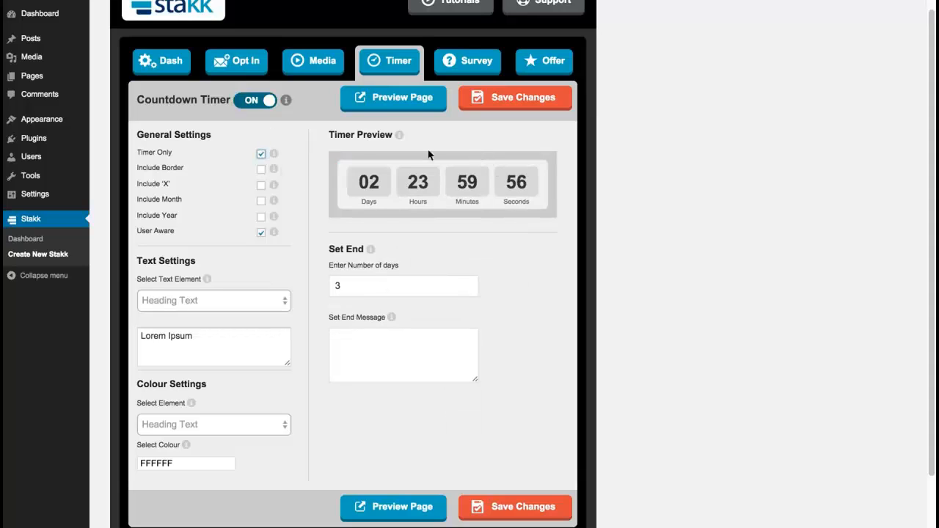
{"action": "left_click", "coordinate": [541, 101]}
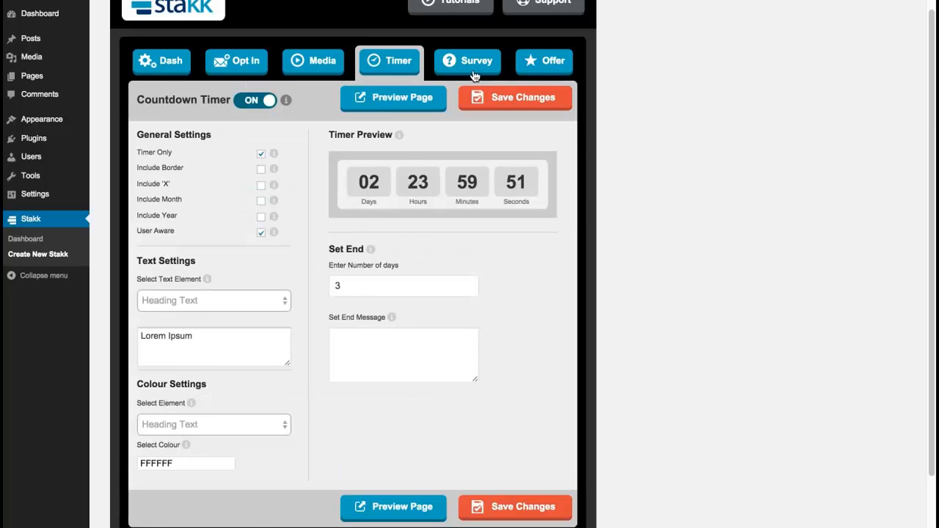
Step: In the Special Offer settings, choose 3 features for the feature list and enable Trigger Opt In and Include 'X'
{"action": "left_click", "coordinate": [476, 70]}
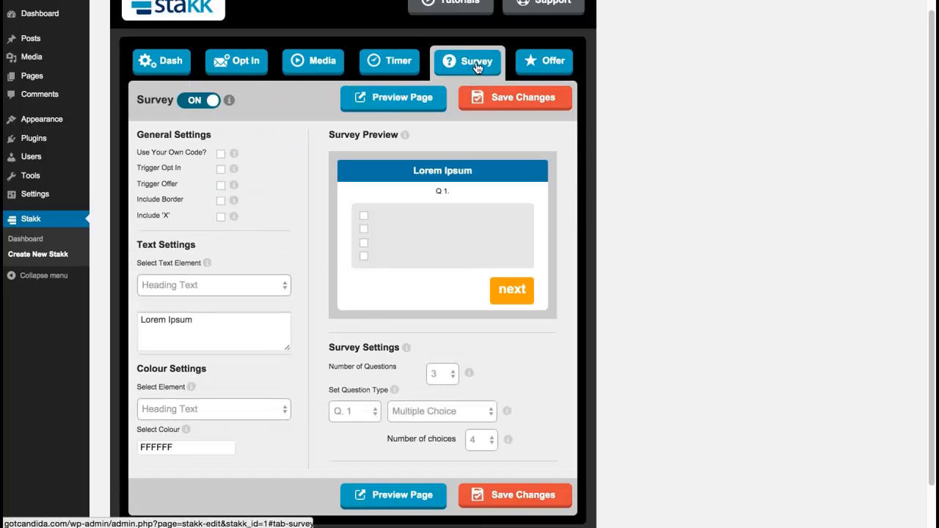
{"action": "left_click", "coordinate": [554, 67]}
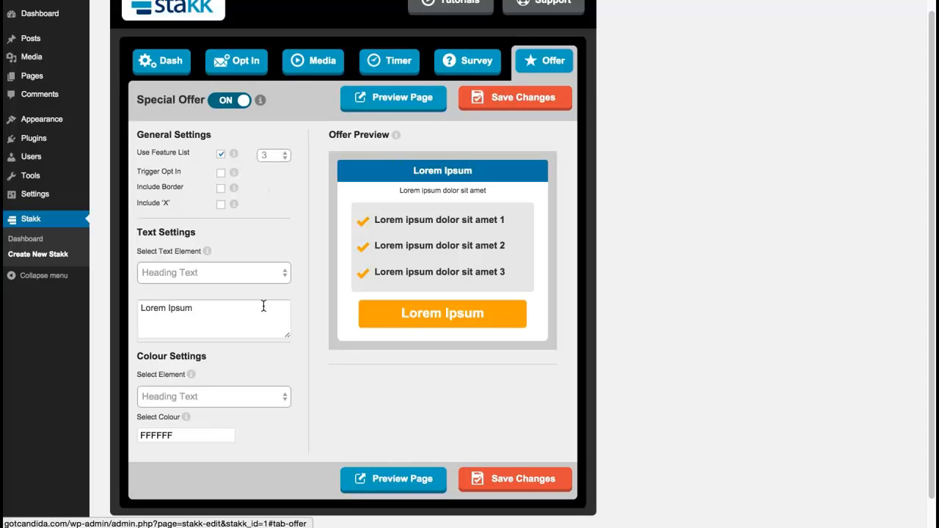
{"action": "left_click", "coordinate": [277, 157]}
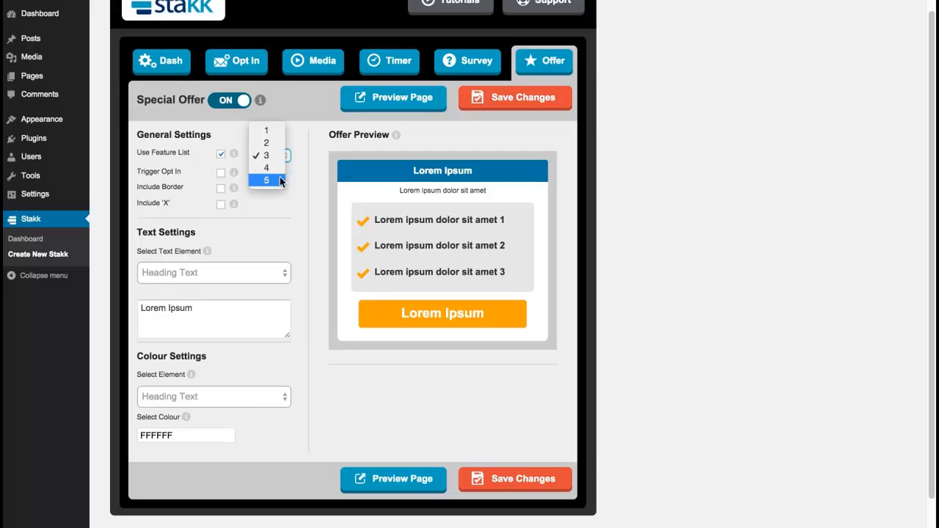
{"action": "left_click", "coordinate": [273, 156]}
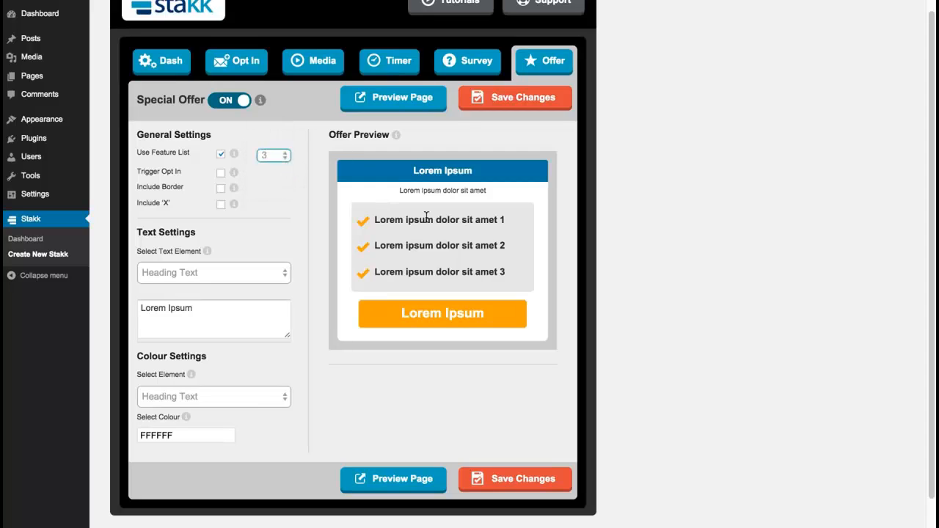
{"action": "left_click", "coordinate": [293, 194]}
{"action": "left_click", "coordinate": [220, 172]}
{"action": "left_click", "coordinate": [221, 204]}
Step: Clear the offer's Sub Heading Text so it is blank
{"action": "left_click", "coordinate": [223, 275]}
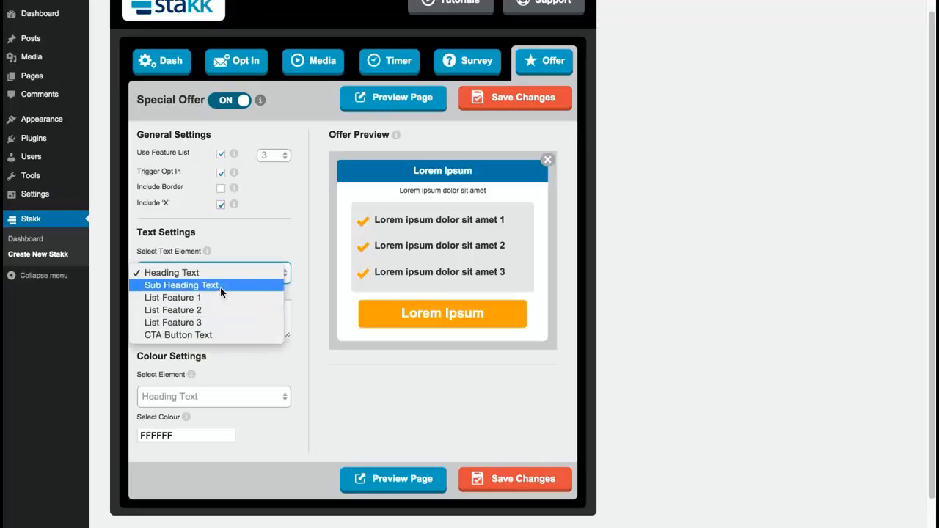
{"action": "left_click", "coordinate": [274, 238]}
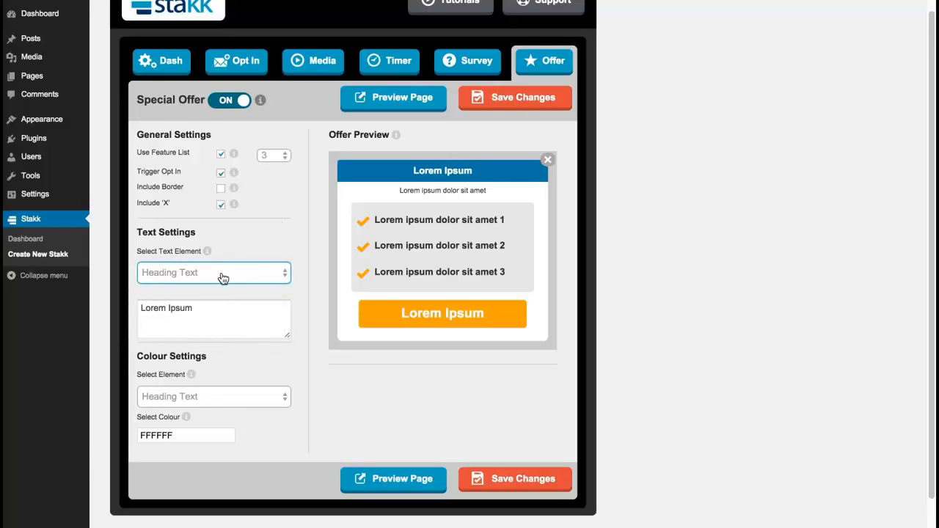
{"action": "left_click", "coordinate": [222, 278]}
{"action": "left_click", "coordinate": [217, 287]}
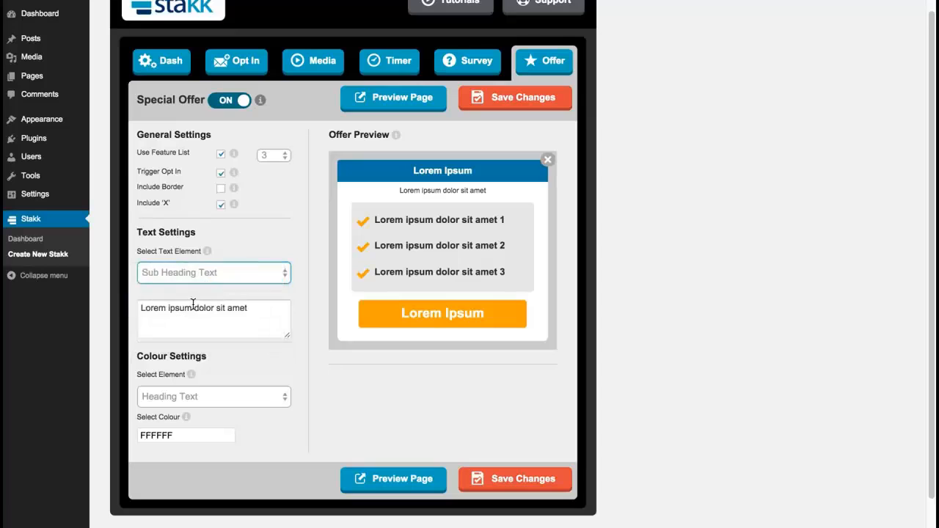
{"action": "left_click_drag", "start_coordinate": [269, 308], "coordinate": [138, 308]}
{"action": "key", "text": "BackSpace"}
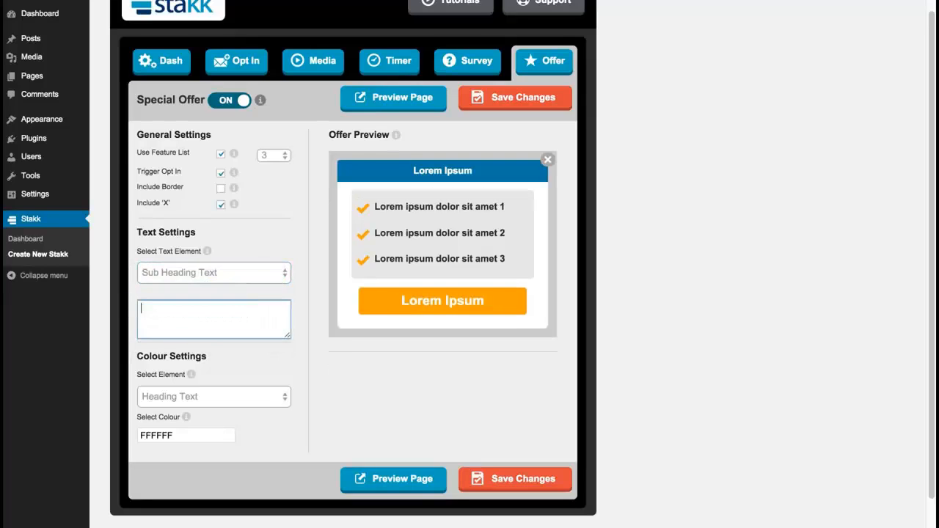
Step: Replace the offer's CTA Button Text with "Click Here.."
{"action": "left_click", "coordinate": [225, 279]}
{"action": "left_click", "coordinate": [212, 323]}
{"action": "left_click_drag", "start_coordinate": [195, 308], "coordinate": [139, 306]}
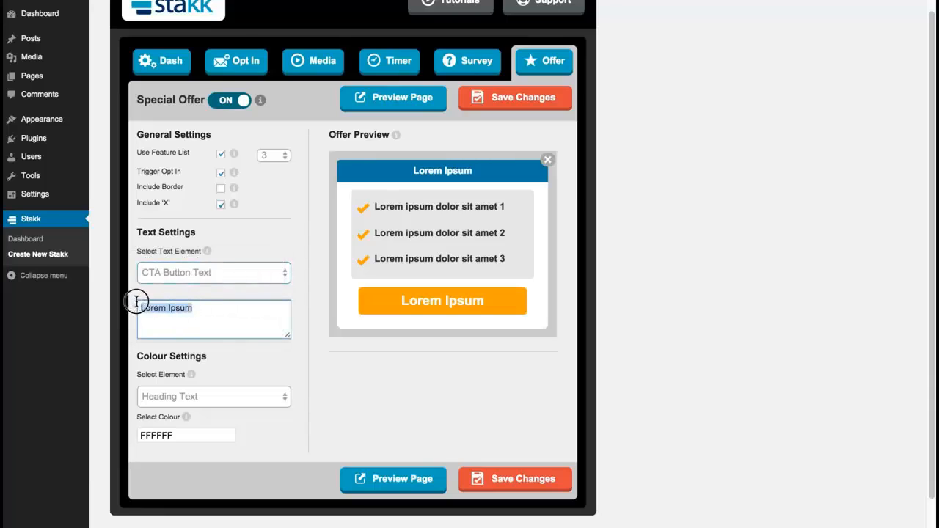
{"action": "type", "text": "Click h"}
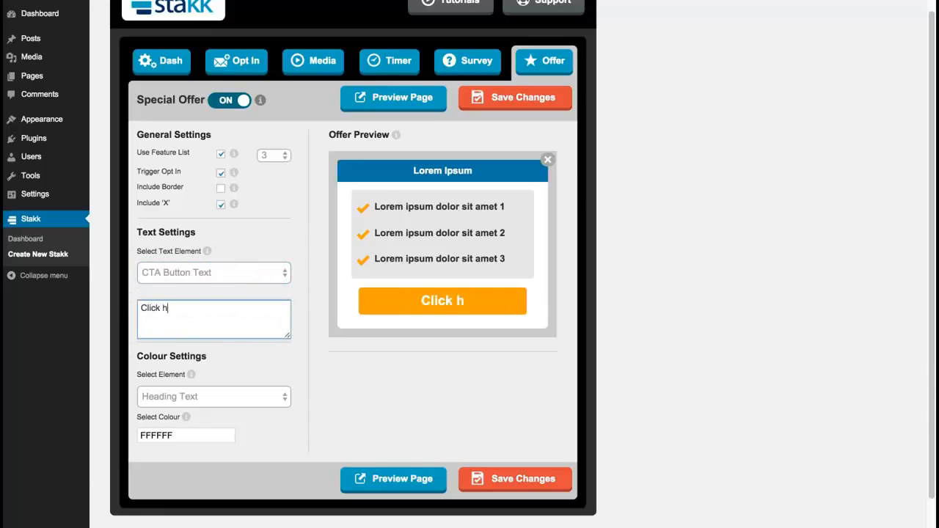
{"action": "key", "text": "BackSpace"}
{"action": "type", "text": "Here.."}
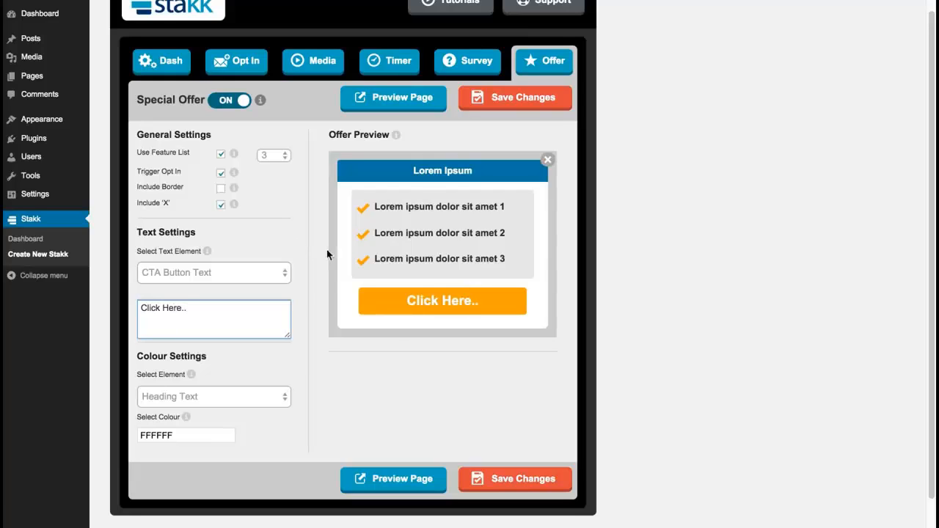
{"action": "left_click", "coordinate": [306, 248]}
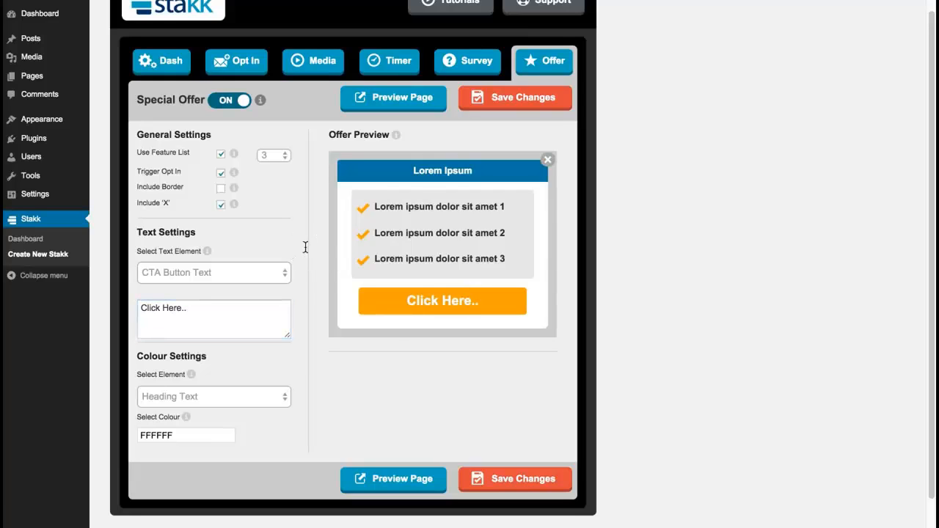
Step: Darken the offer's Heading Background colour to 004059
{"action": "left_click", "coordinate": [214, 397]}
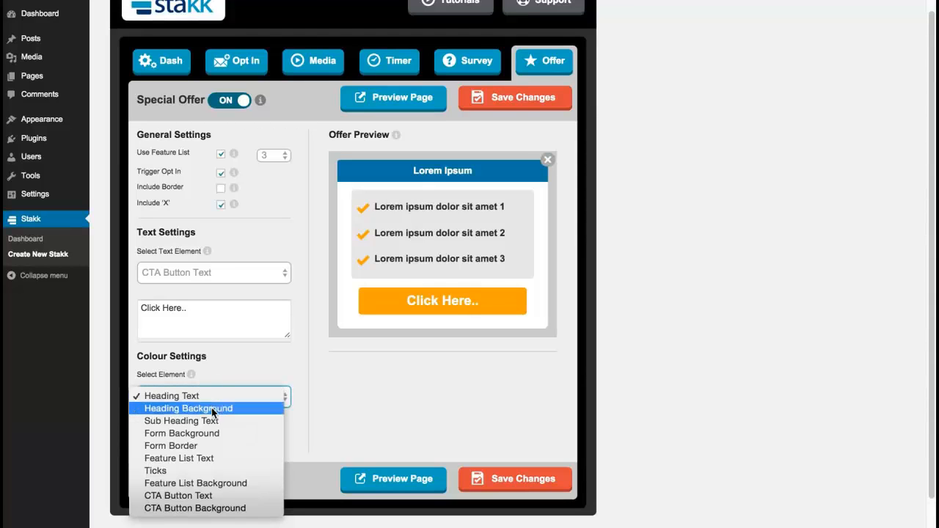
{"action": "left_click", "coordinate": [200, 408]}
{"action": "left_click", "coordinate": [196, 448]}
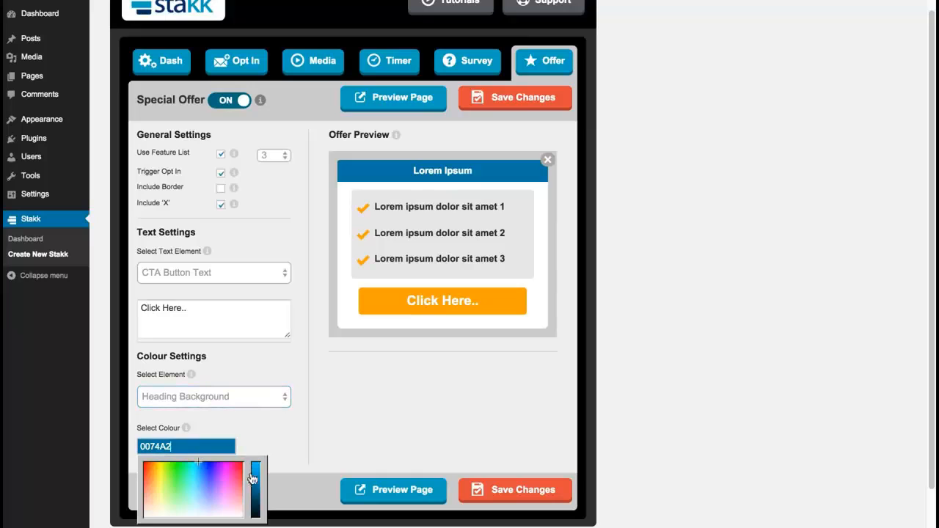
{"action": "left_click_drag", "start_coordinate": [251, 477], "coordinate": [249, 499]}
{"action": "left_click", "coordinate": [256, 430]}
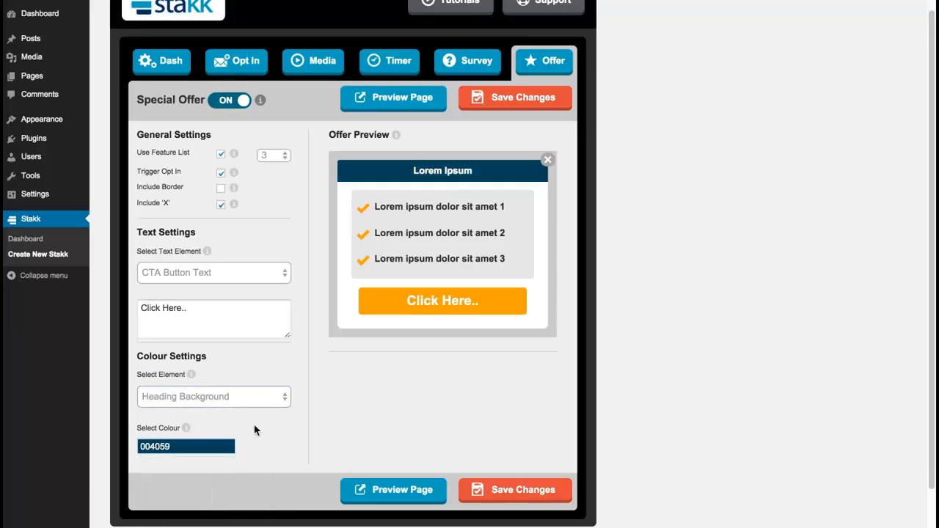
Step: Set the offer's Form Background colour to dark grey 303030 and save the offer settings
{"action": "left_click", "coordinate": [231, 396]}
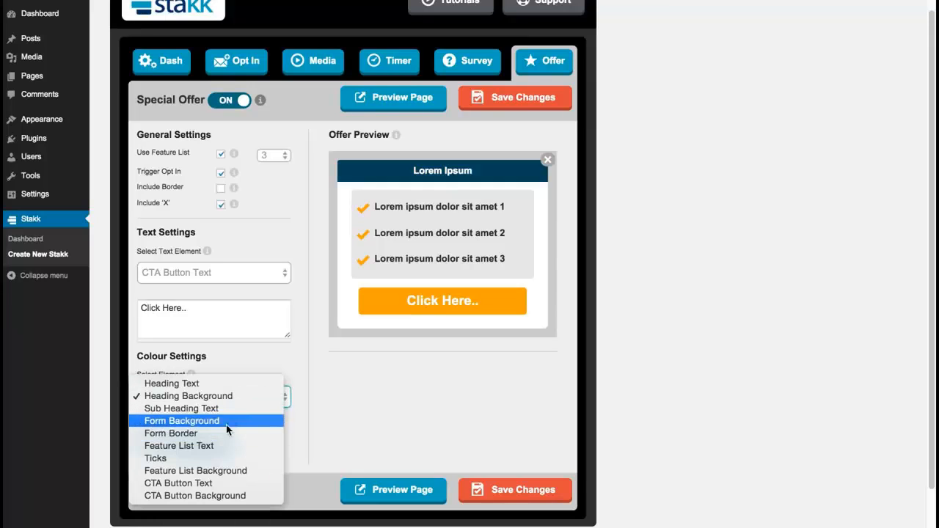
{"action": "left_click", "coordinate": [224, 421]}
{"action": "left_click", "coordinate": [208, 447]}
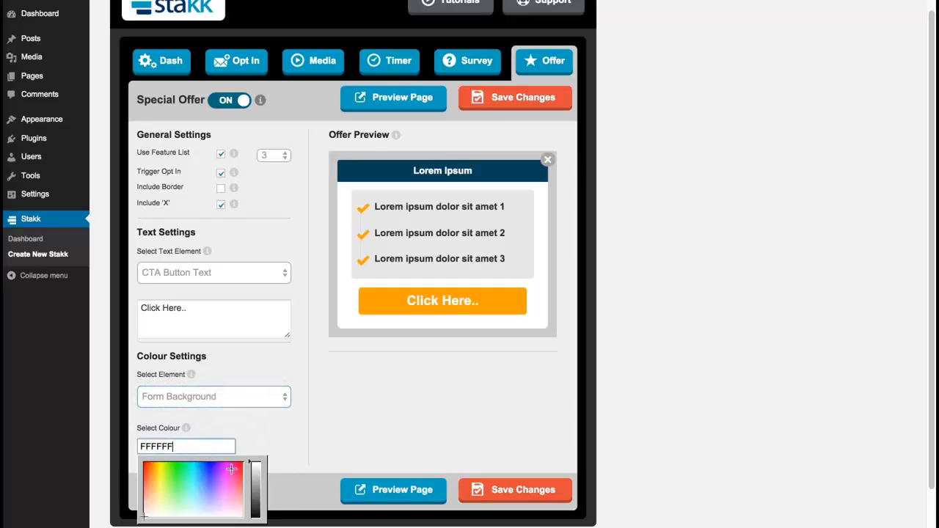
{"action": "mouse_move", "coordinate": [251, 499]}
{"action": "left_mouse_down"}
{"action": "mouse_move", "coordinate": [256, 507]}
{"action": "mouse_move", "coordinate": [262, 492]}
{"action": "left_mouse_up"}
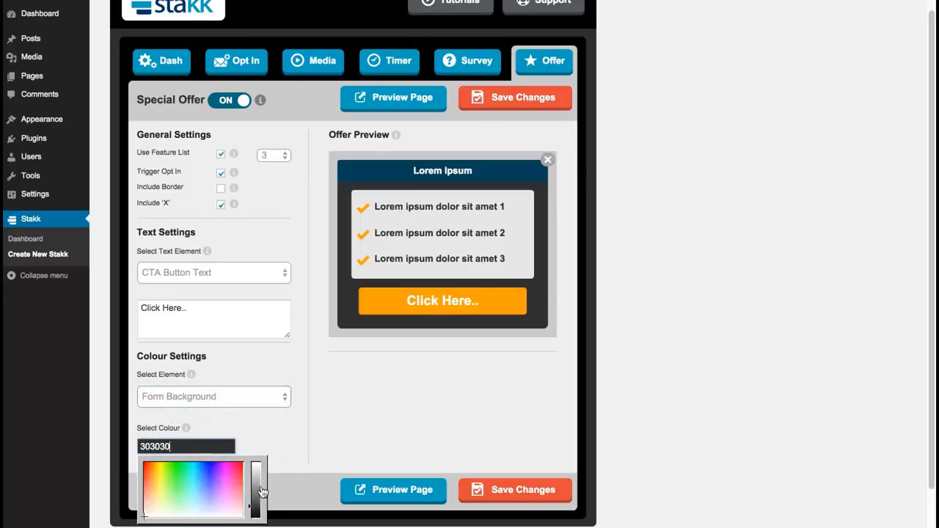
{"action": "left_click", "coordinate": [282, 429]}
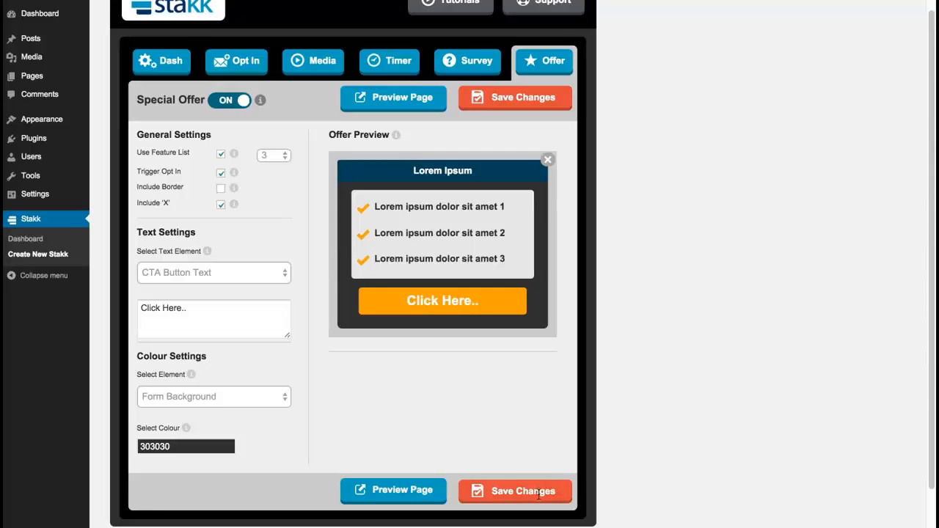
{"action": "left_click", "coordinate": [506, 491]}
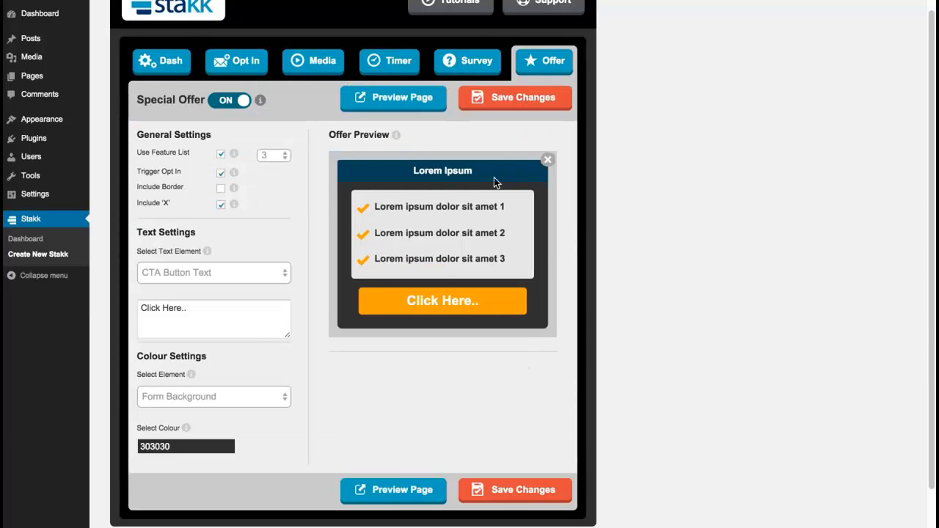
Step: Try the Use Your Own Form Code option in the Email Opt In settings and turn it back off
{"action": "left_click", "coordinate": [239, 65]}
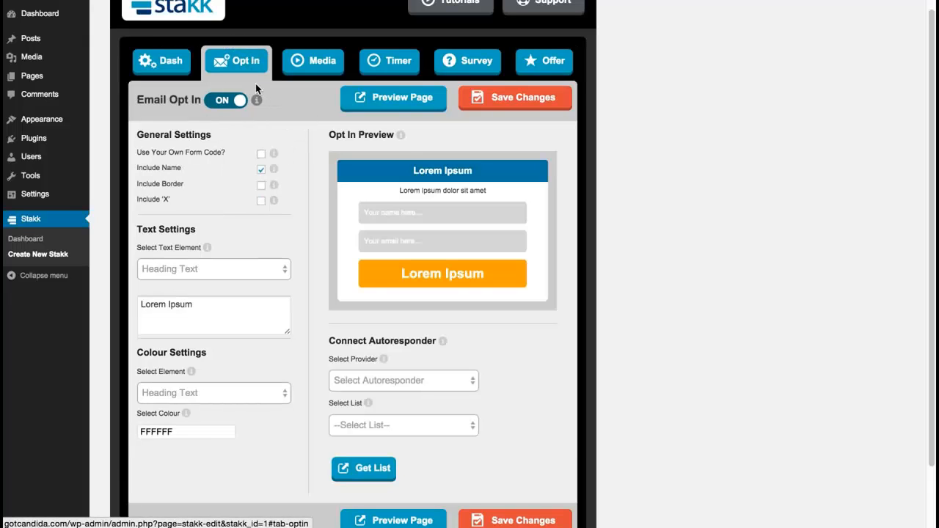
{"action": "left_click", "coordinate": [262, 155]}
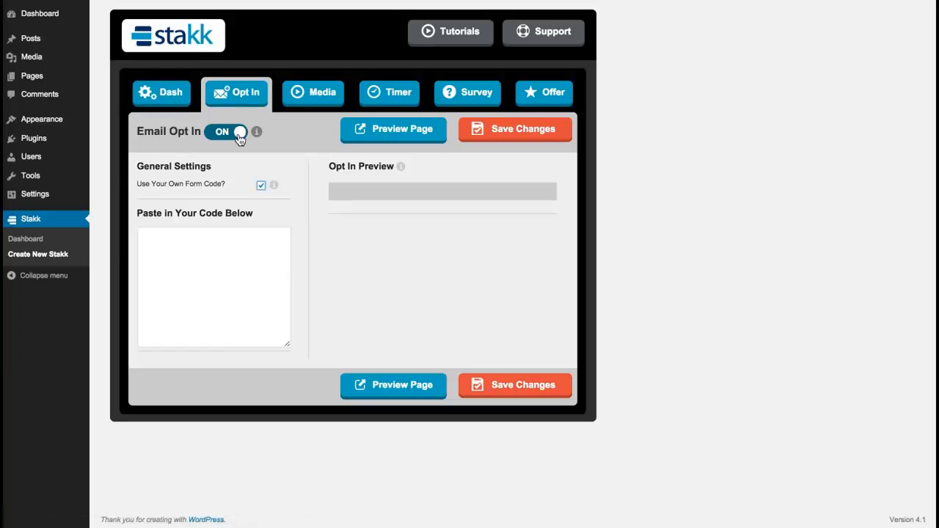
{"action": "left_click", "coordinate": [260, 186]}
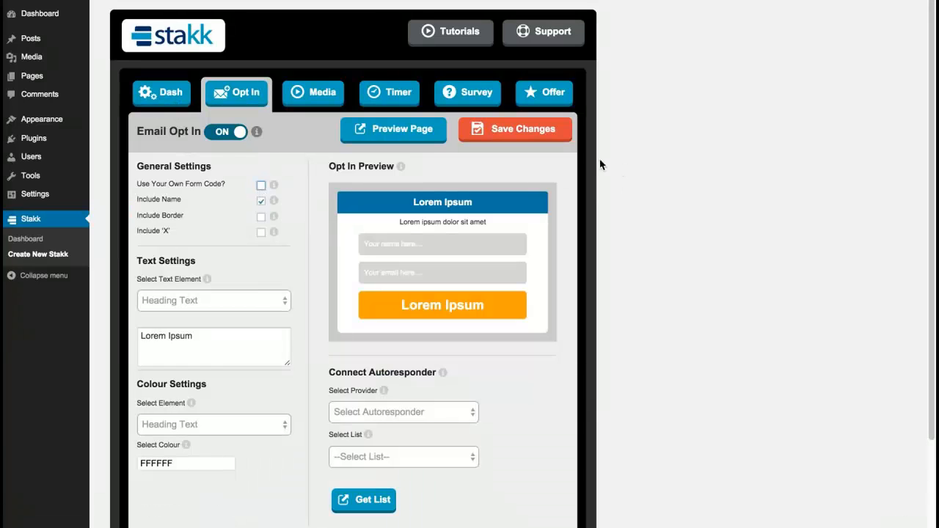
Step: Try Include Border for the opt-in, turn it back off, and enable Include 'X'
{"action": "scroll", "coordinate": [919, 147], "scroll_direction": "down", "scroll_amount": 2}
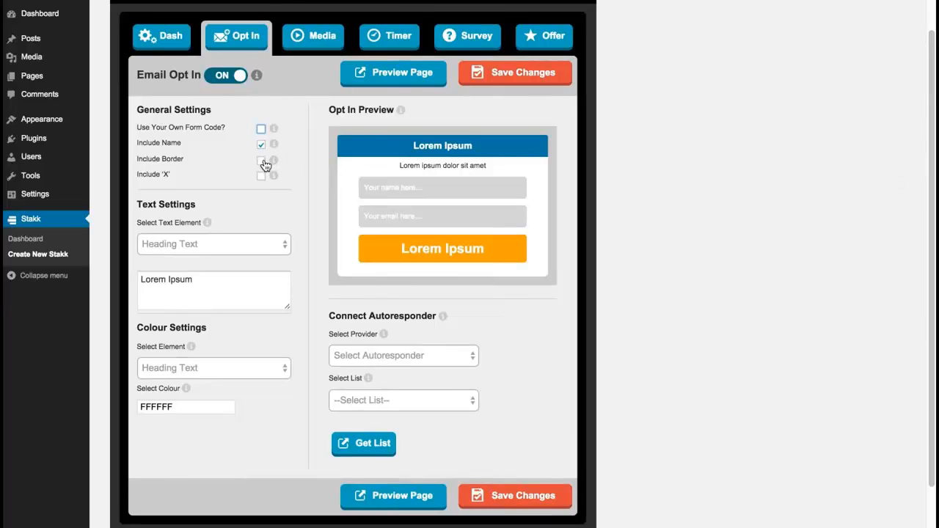
{"action": "left_click", "coordinate": [261, 160]}
{"action": "left_click", "coordinate": [261, 160]}
{"action": "left_click", "coordinate": [263, 177]}
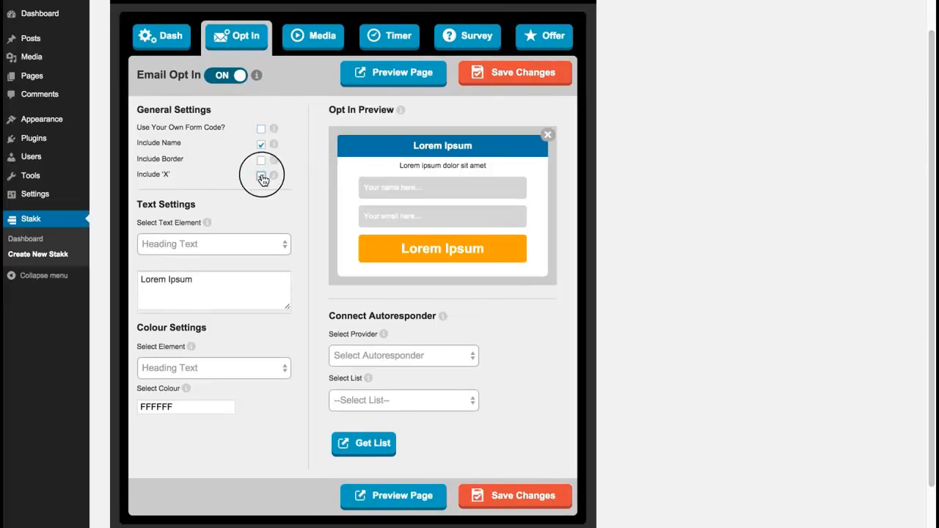
{"action": "left_click", "coordinate": [264, 178]}
{"action": "left_click", "coordinate": [262, 177]}
{"action": "left_click", "coordinate": [321, 36]}
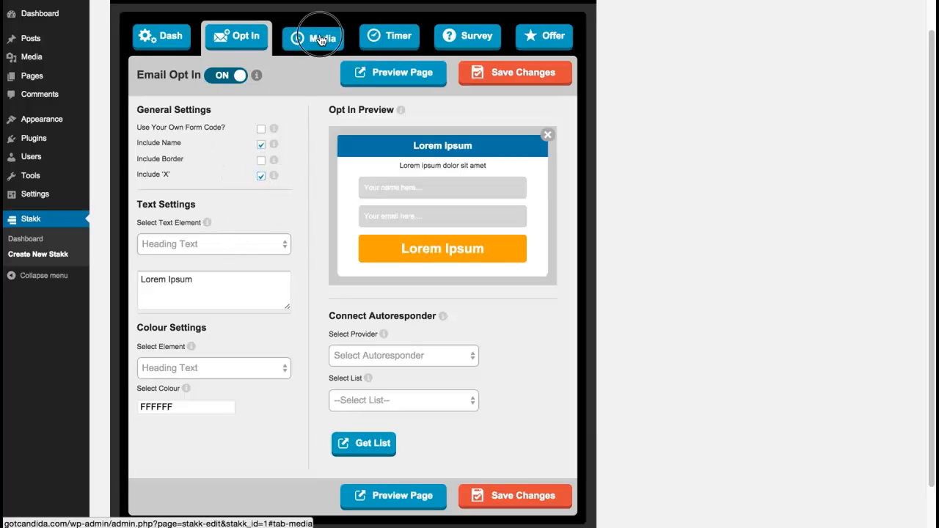
{"action": "left_click", "coordinate": [393, 36]}
{"action": "left_click", "coordinate": [295, 37]}
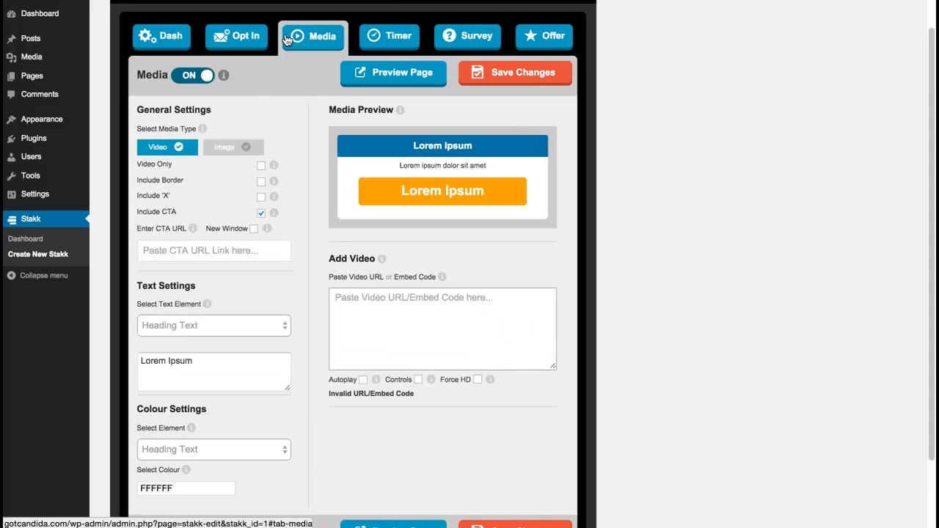
{"action": "left_click", "coordinate": [246, 41]}
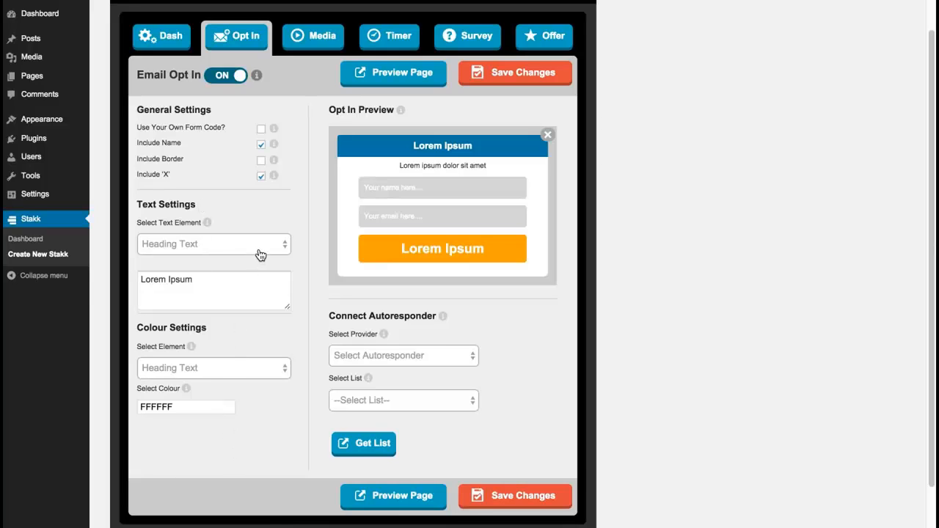
Step: Replace the opt-in's Button Text with "Get Instant Access!"
{"action": "left_click", "coordinate": [226, 248]}
{"action": "left_click", "coordinate": [169, 293]}
{"action": "left_click_drag", "start_coordinate": [203, 278], "coordinate": [124, 276]}
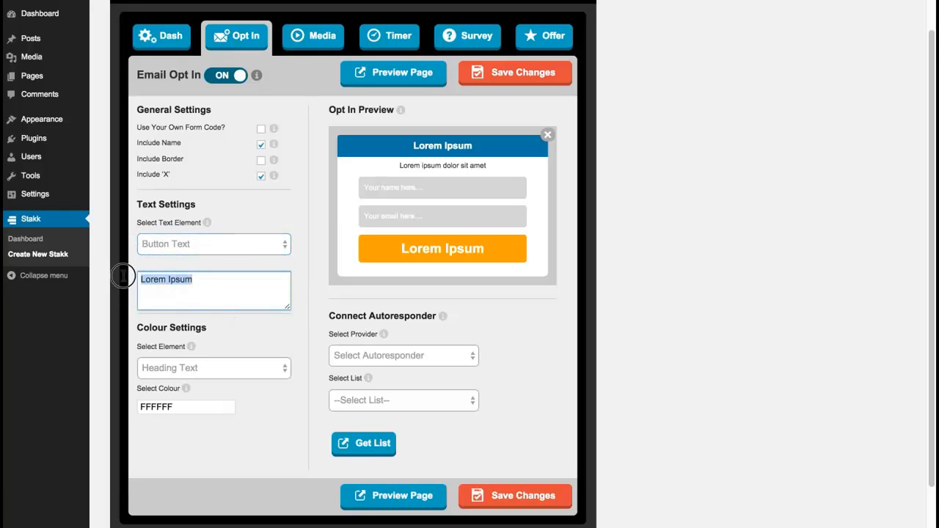
{"action": "type", "text": "Get Inst"}
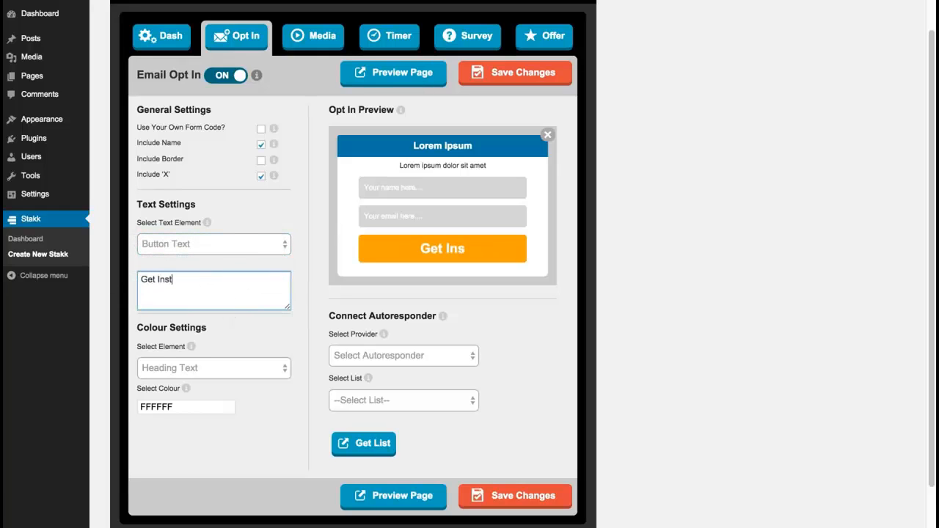
{"action": "type", "text": "ant Access"}
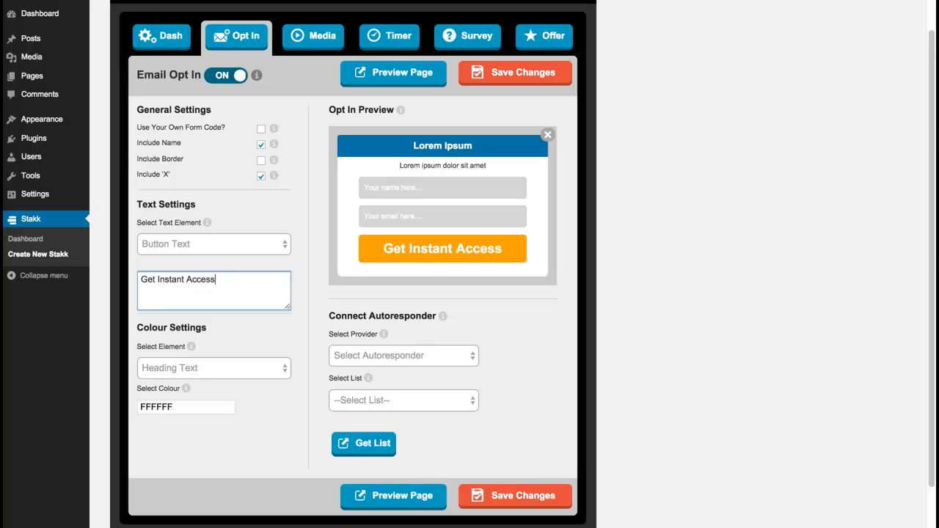
{"action": "type", "text": "!"}
{"action": "left_click", "coordinate": [263, 341]}
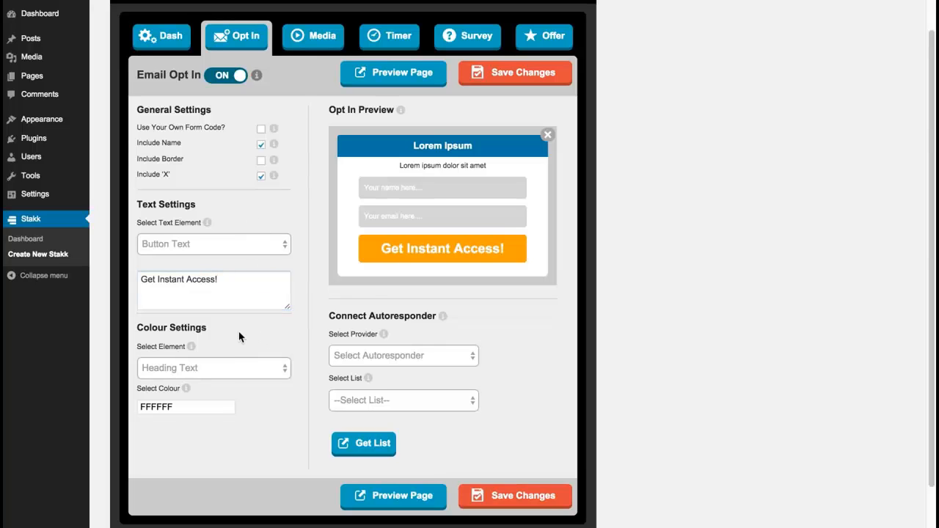
Step: Darken the opt-in's Heading Background colour to 002838
{"action": "left_click", "coordinate": [216, 367]}
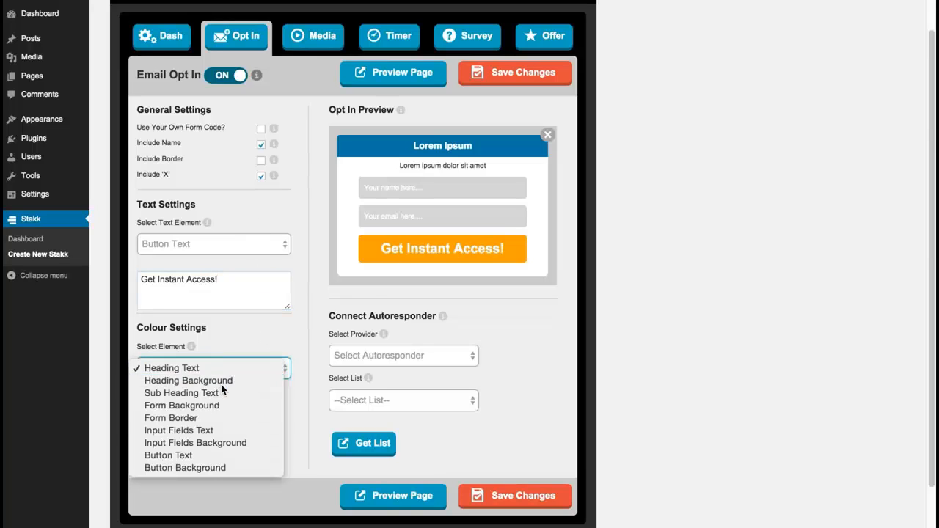
{"action": "left_click", "coordinate": [220, 381]}
{"action": "left_click", "coordinate": [214, 416]}
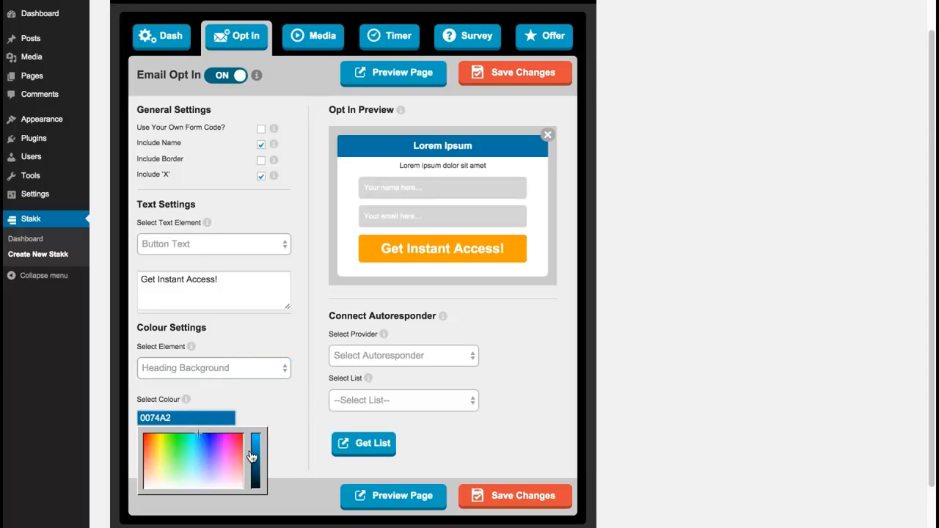
{"action": "left_click_drag", "start_coordinate": [257, 440], "coordinate": [254, 488]}
{"action": "left_click", "coordinate": [249, 394]}
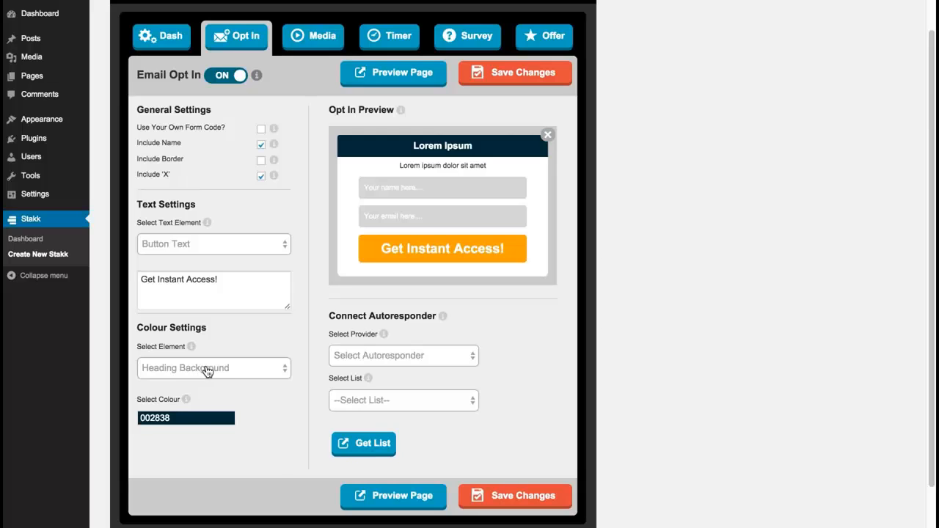
Step: Set the opt-in's Form Background colour to dark grey 3D3D3D
{"action": "left_click", "coordinate": [209, 370]}
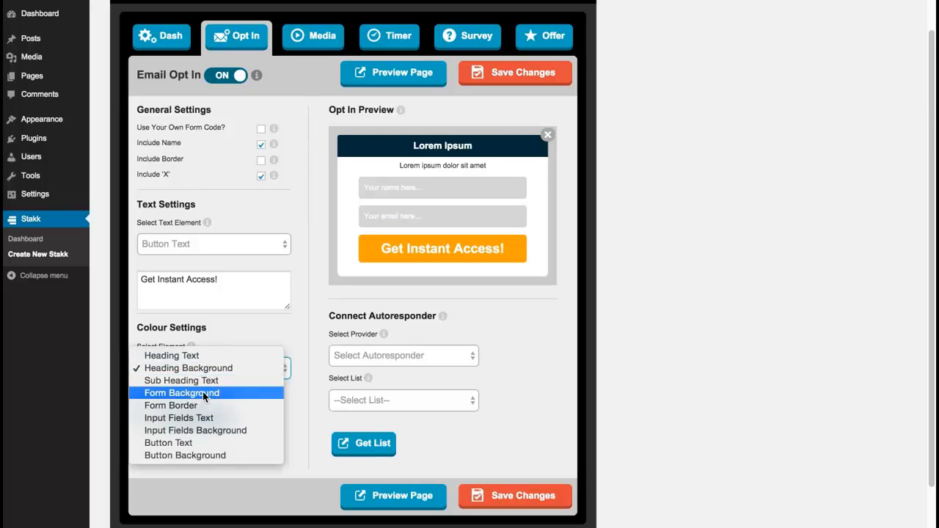
{"action": "left_click", "coordinate": [205, 394]}
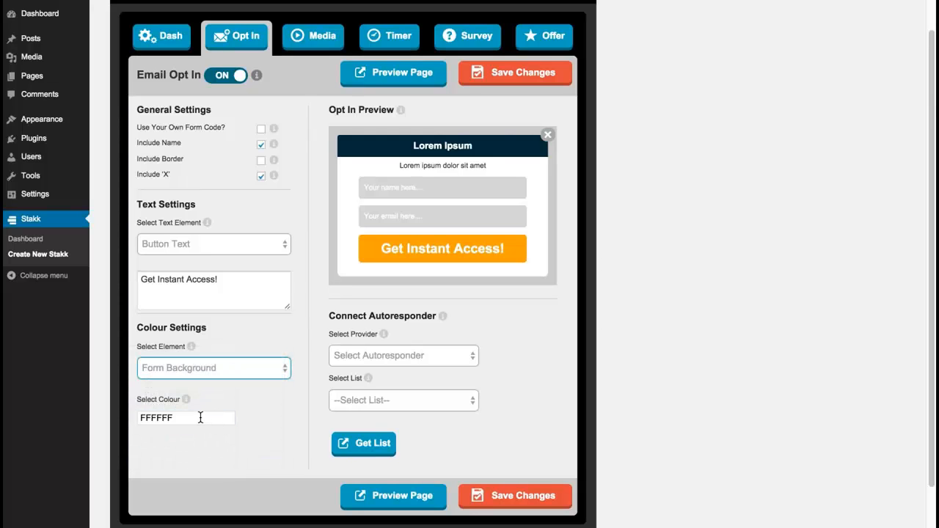
{"action": "left_click", "coordinate": [203, 417]}
{"action": "left_click_drag", "start_coordinate": [256, 470], "coordinate": [256, 480]}
{"action": "left_click", "coordinate": [286, 410]}
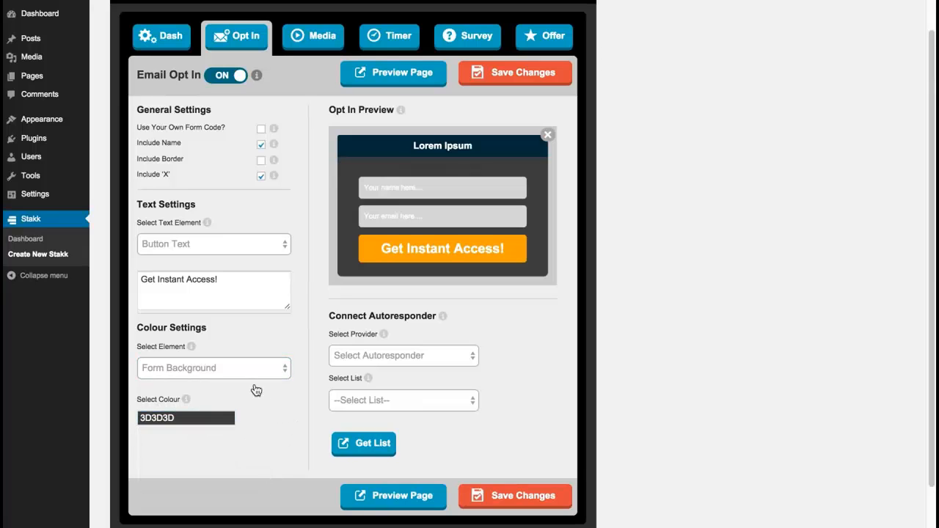
Step: Lighten the opt-in's Heading Background colour to 005B80
{"action": "left_click", "coordinate": [241, 369]}
{"action": "left_click", "coordinate": [238, 343]}
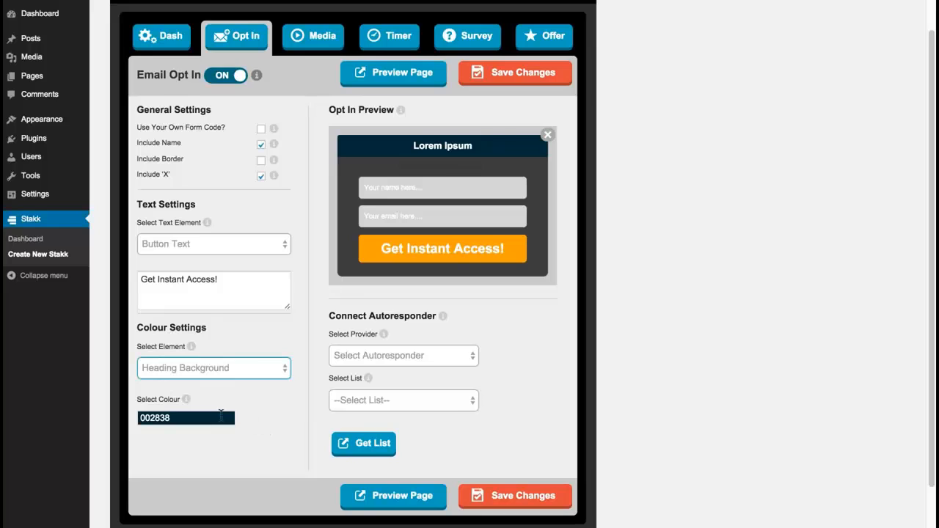
{"action": "left_click", "coordinate": [221, 415]}
{"action": "left_click_drag", "start_coordinate": [252, 480], "coordinate": [250, 461]}
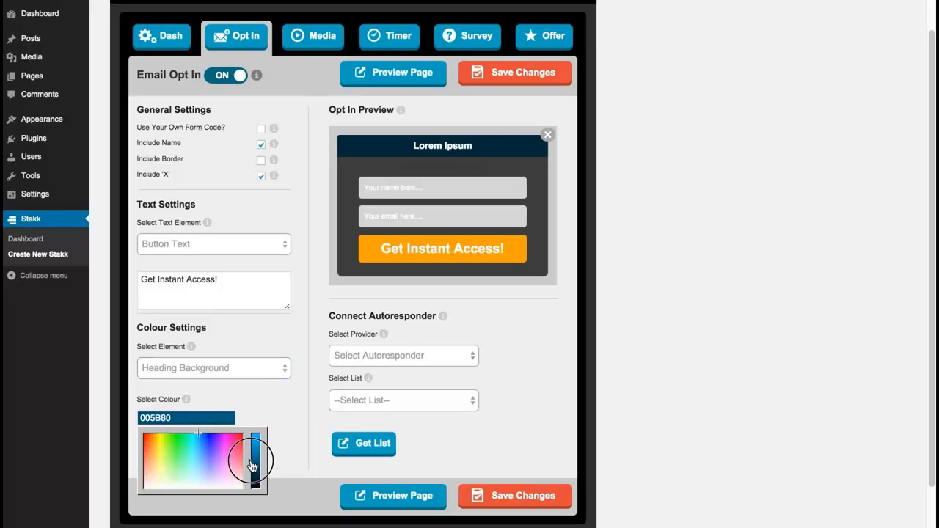
{"action": "left_click", "coordinate": [276, 407]}
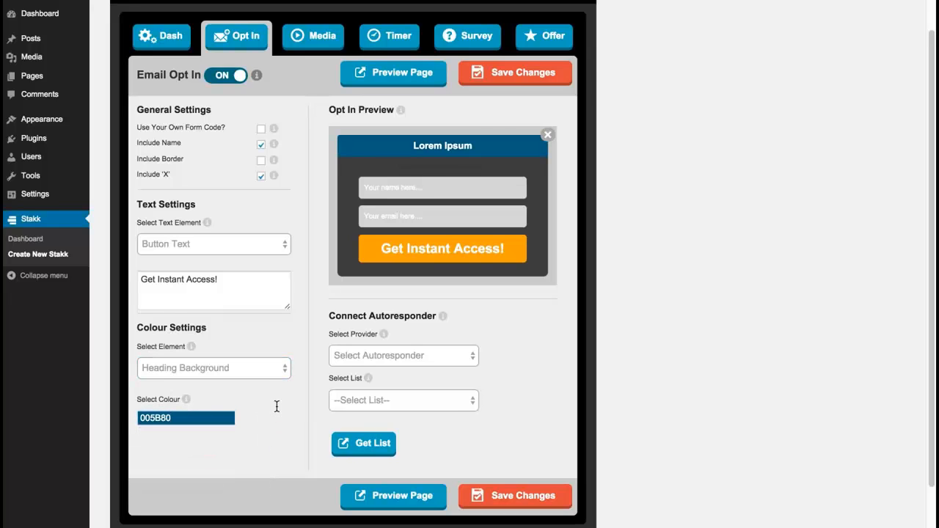
Step: Clear the opt-in's Sub Heading Text and turn off Include Name
{"action": "left_click", "coordinate": [223, 245]}
{"action": "left_click", "coordinate": [228, 204]}
{"action": "left_click_drag", "start_coordinate": [264, 283], "coordinate": [145, 273]}
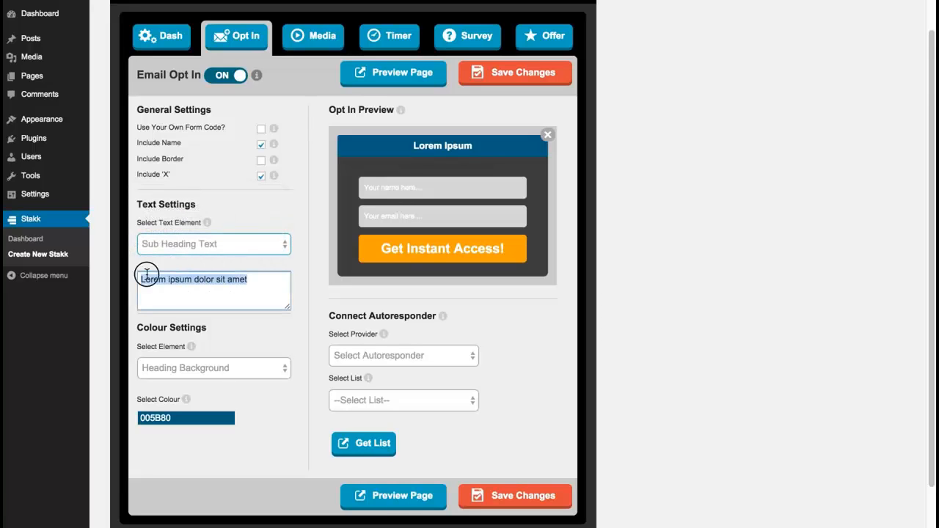
{"action": "key", "text": "BackSpace"}
{"action": "left_click", "coordinate": [262, 431]}
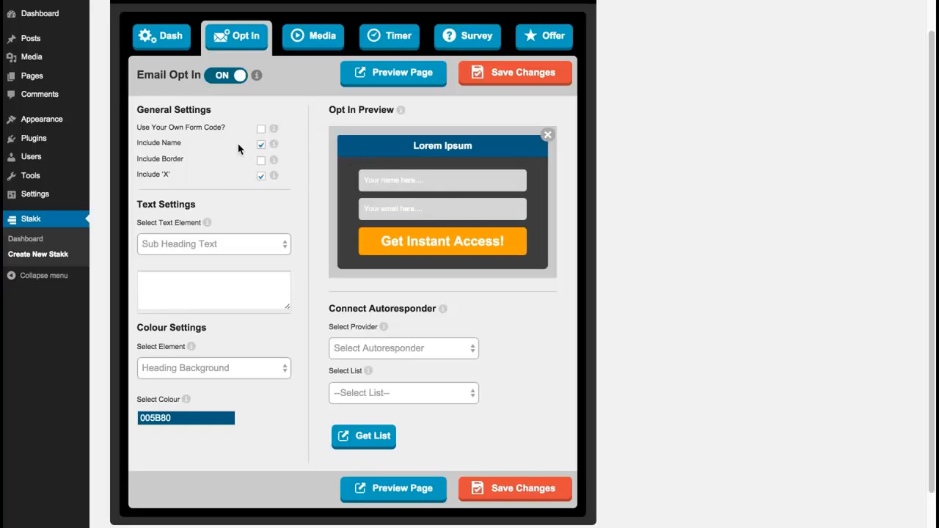
{"action": "left_click", "coordinate": [261, 145]}
{"action": "left_click", "coordinate": [299, 163]}
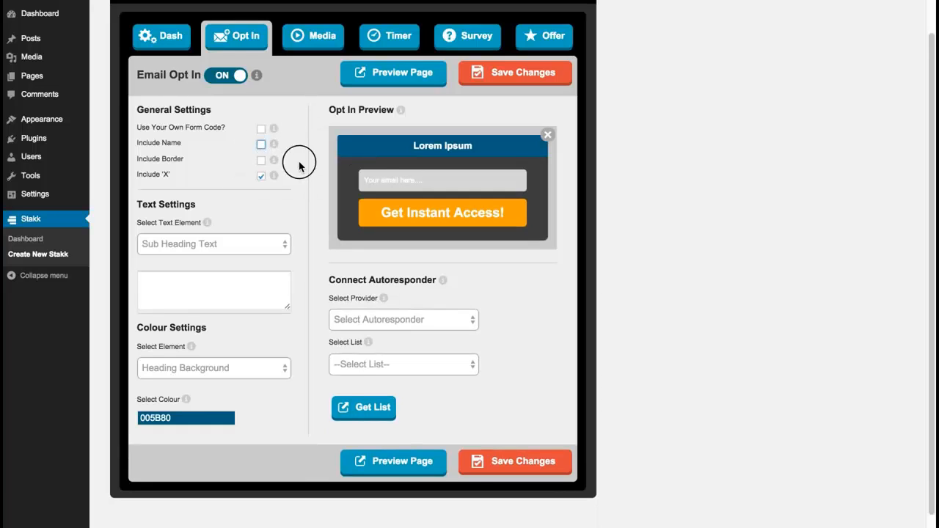
Step: Look through the autoresponder providers without choosing one and save the opt-in settings
{"action": "left_click", "coordinate": [471, 321]}
{"action": "left_click", "coordinate": [544, 321]}
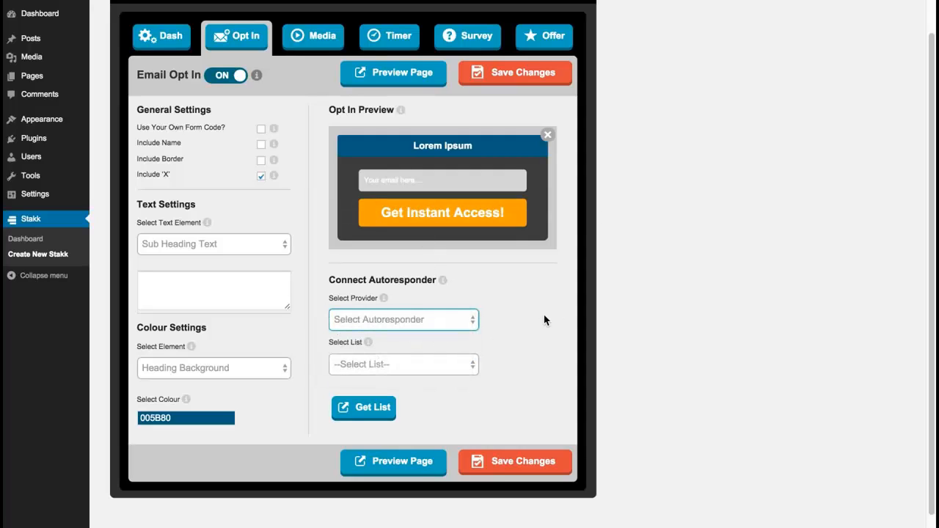
{"action": "left_click", "coordinate": [507, 299]}
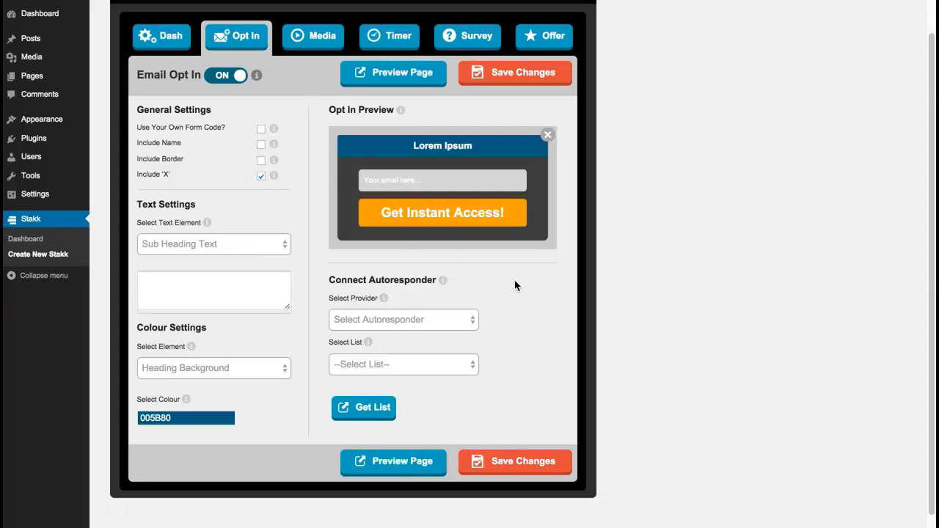
{"action": "left_click", "coordinate": [510, 464]}
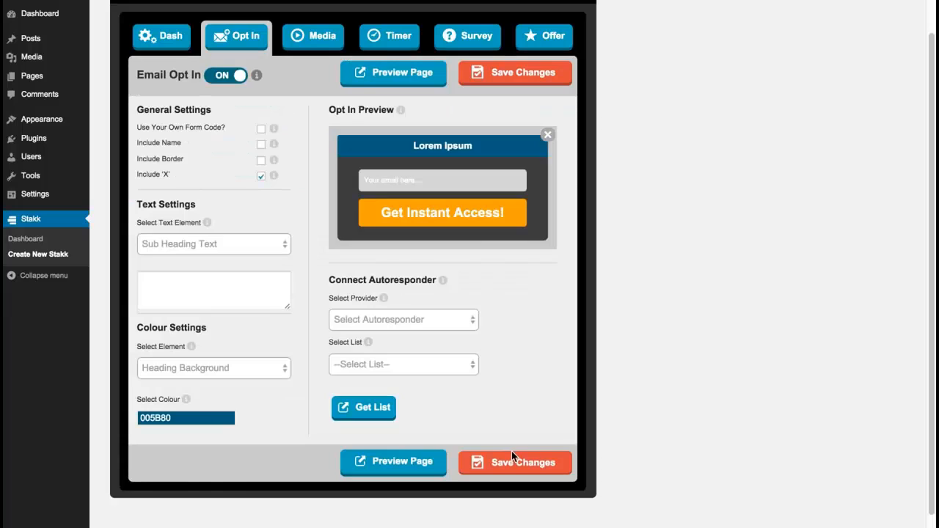
Step: Preview the page, open the opt-in form through the offer's call-to-action, and return to the Stakk settings
{"action": "left_click", "coordinate": [412, 463]}
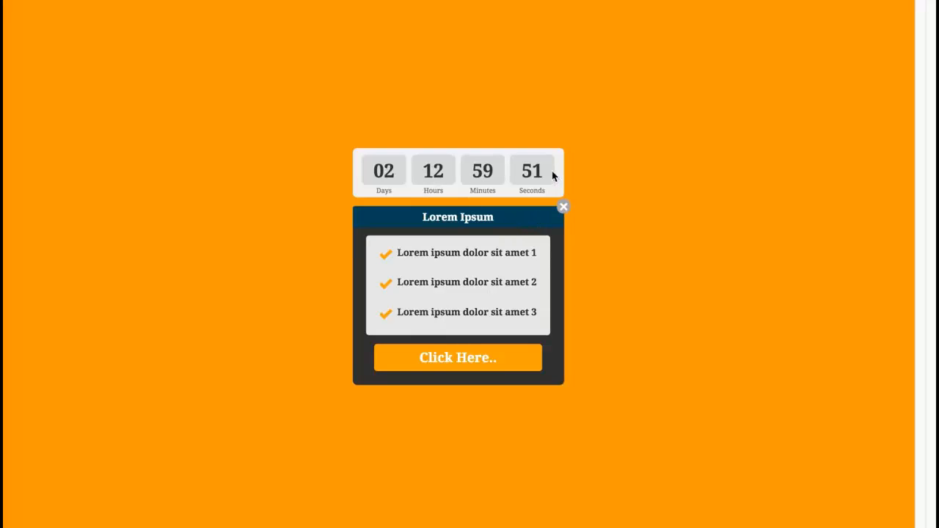
{"action": "left_click", "coordinate": [462, 358]}
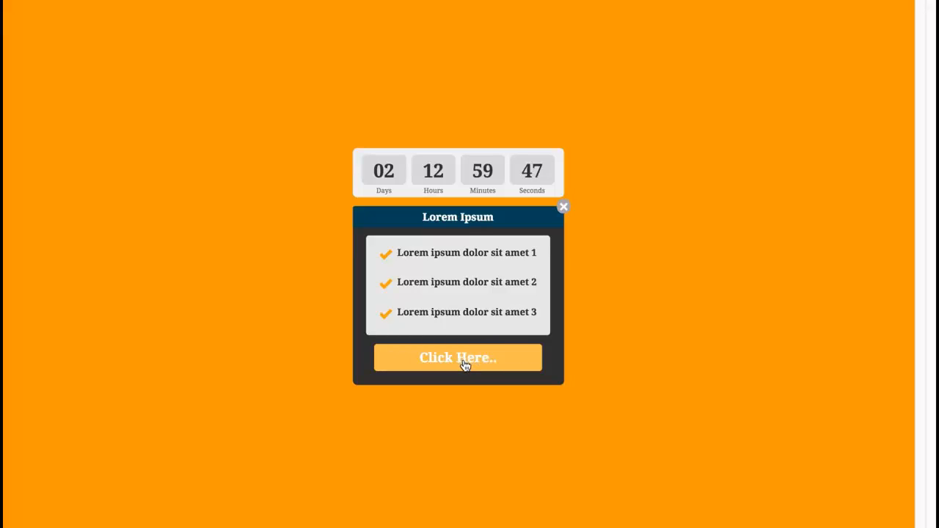
{"action": "left_click", "coordinate": [464, 360]}
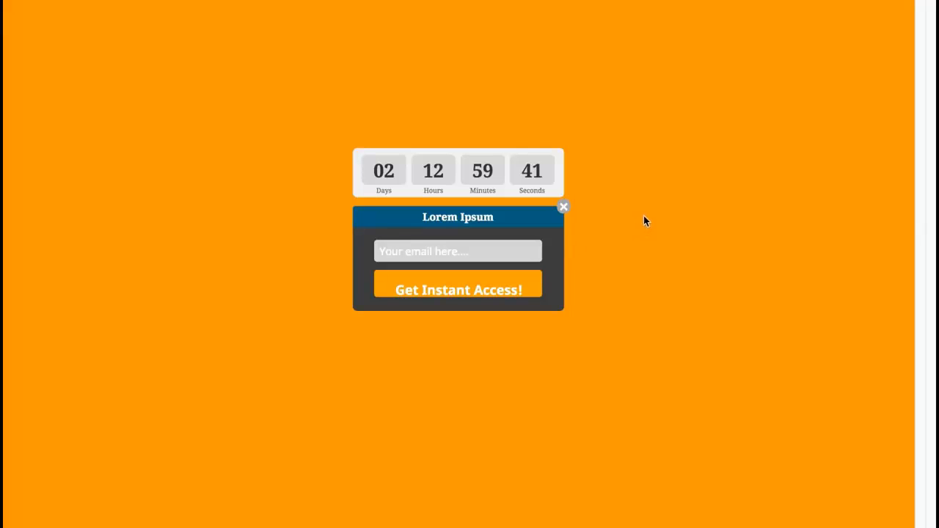
{"action": "left_click", "coordinate": [682, 142]}
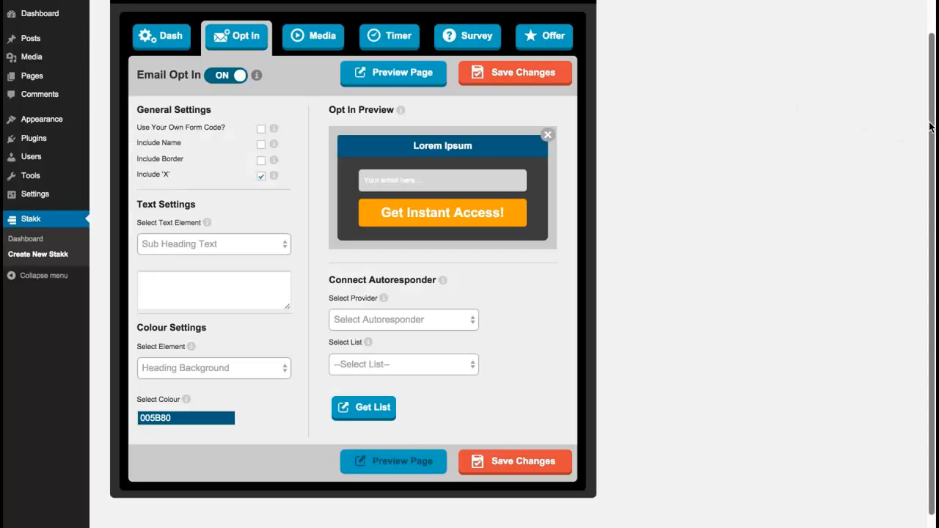
Step: Set the Page Animation to None in the Stakk Dashboard settings
{"action": "left_click", "coordinate": [933, 121]}
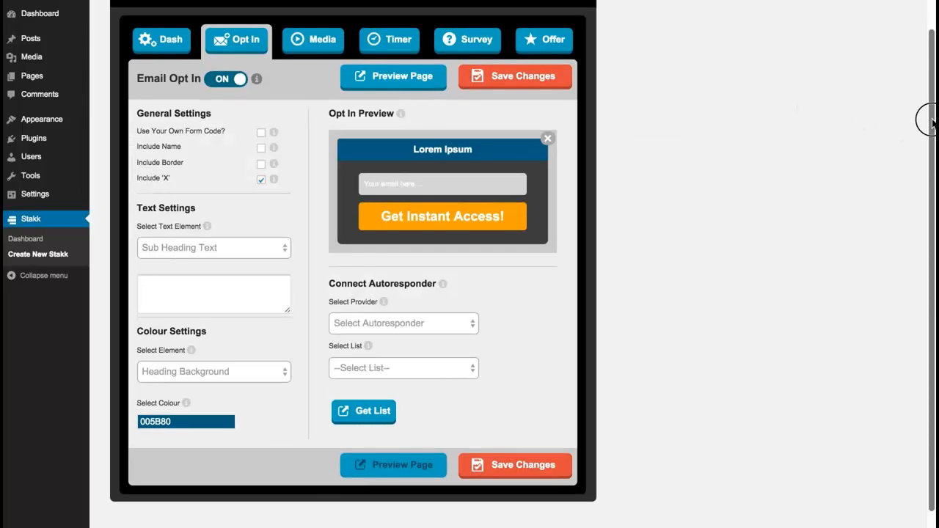
{"action": "left_click", "coordinate": [165, 39]}
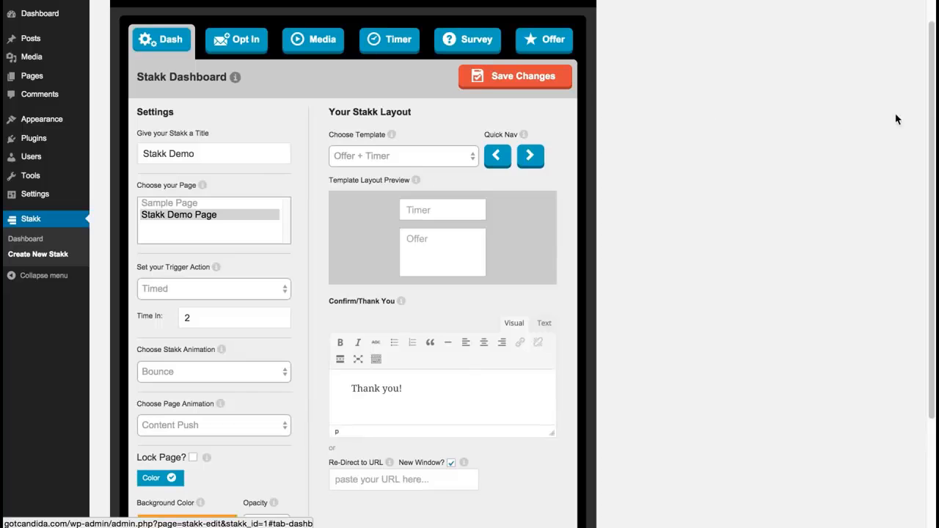
{"action": "left_click_drag", "start_coordinate": [931, 90], "coordinate": [917, 146]}
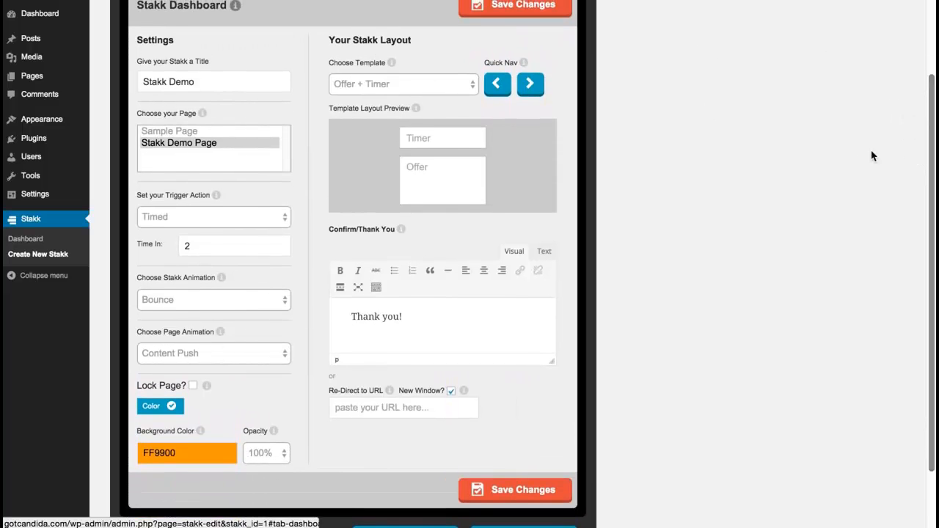
{"action": "left_click", "coordinate": [191, 354]}
{"action": "left_click", "coordinate": [194, 306]}
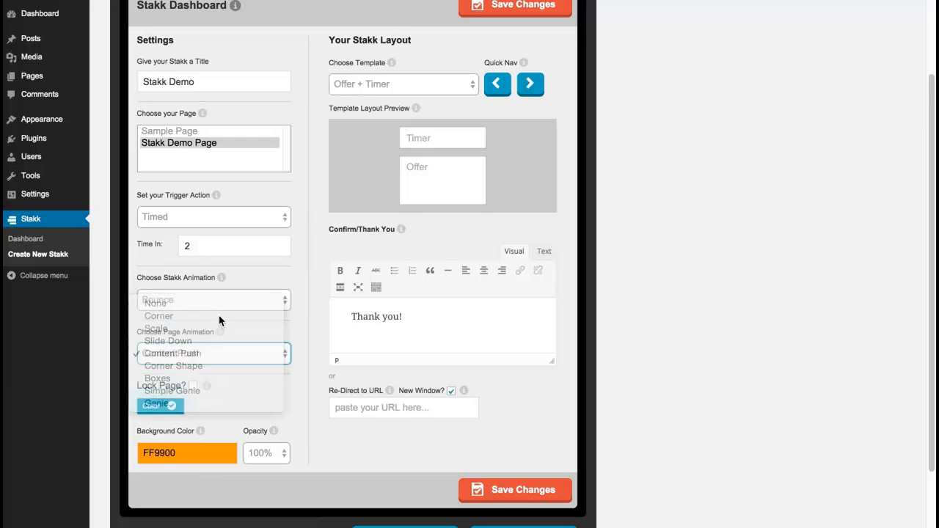
Step: Switch the Stakk's background type from Color to Image
{"action": "left_click_drag", "start_coordinate": [926, 257], "coordinate": [758, 307]}
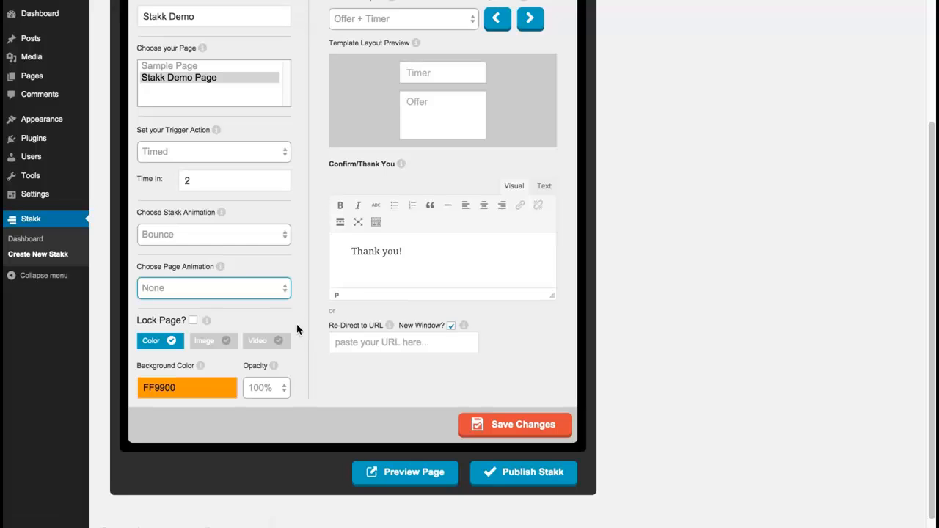
{"action": "left_click", "coordinate": [205, 343]}
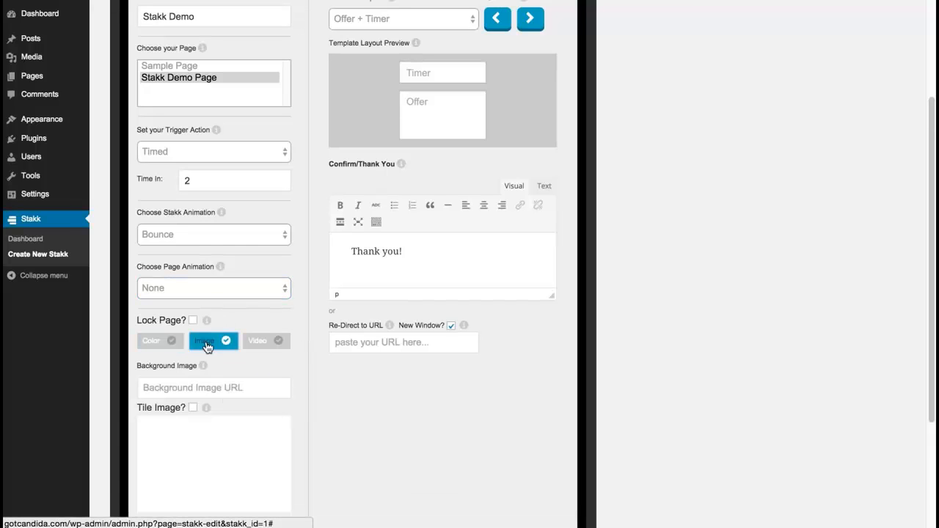
{"action": "scroll", "coordinate": [849, 224], "scroll_direction": "down", "scroll_amount": 3}
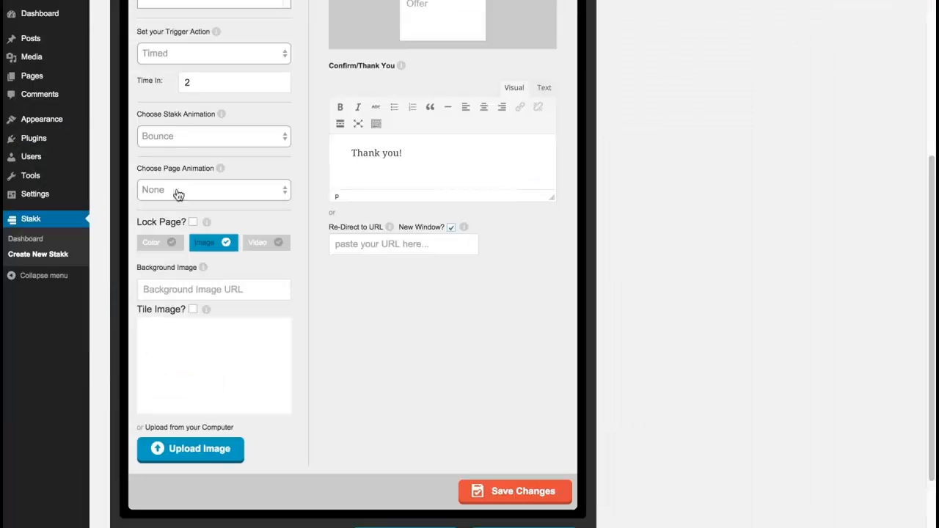
Step: Set the background image to the city-HD-BG.jpg URL from getstakk.com and save the changes
{"action": "left_click", "coordinate": [198, 288]}
{"action": "key", "text": "ctrl+v"}
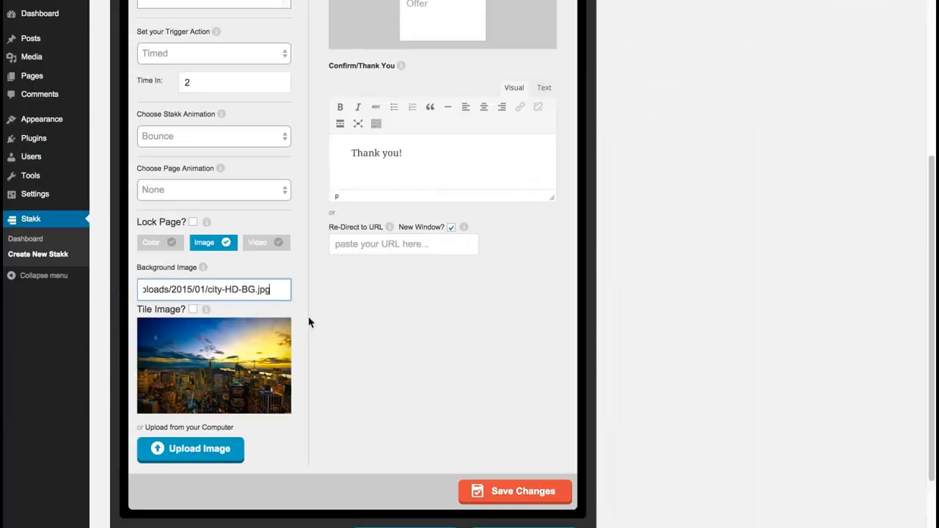
{"action": "left_click", "coordinate": [358, 317]}
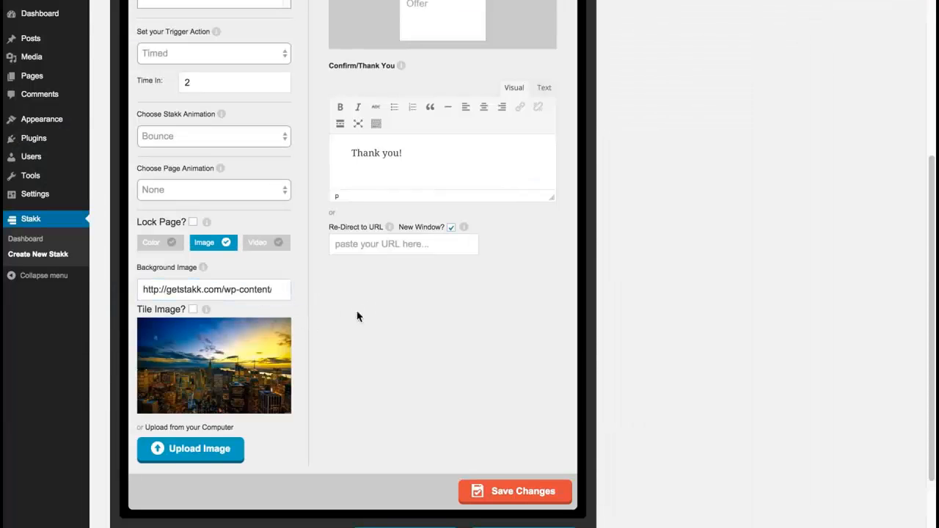
{"action": "left_click", "coordinate": [524, 493]}
Step: Preview the page with the image background, open the opt-in form through the offer's call-to-action, and return to the settings
{"action": "scroll", "coordinate": [926, 243], "scroll_direction": "down", "scroll_amount": 4}
{"action": "left_click", "coordinate": [430, 481]}
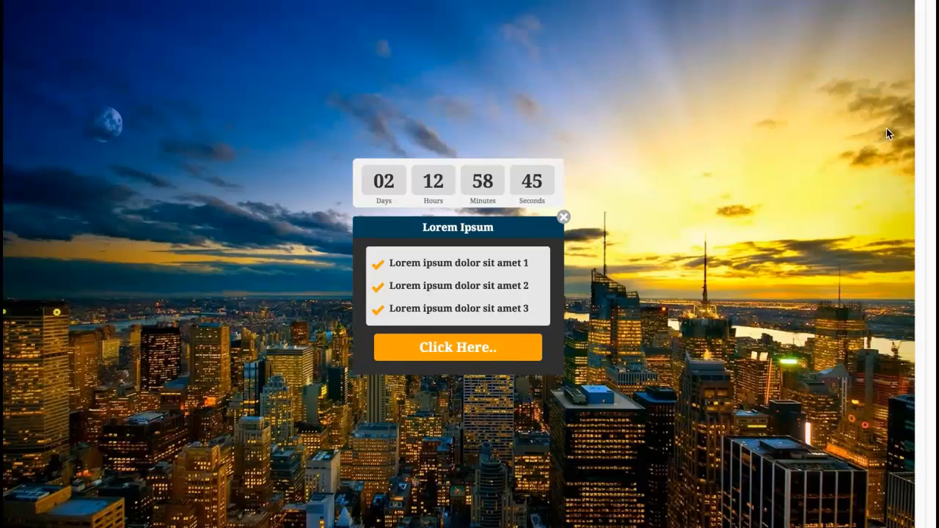
{"action": "left_click", "coordinate": [465, 351]}
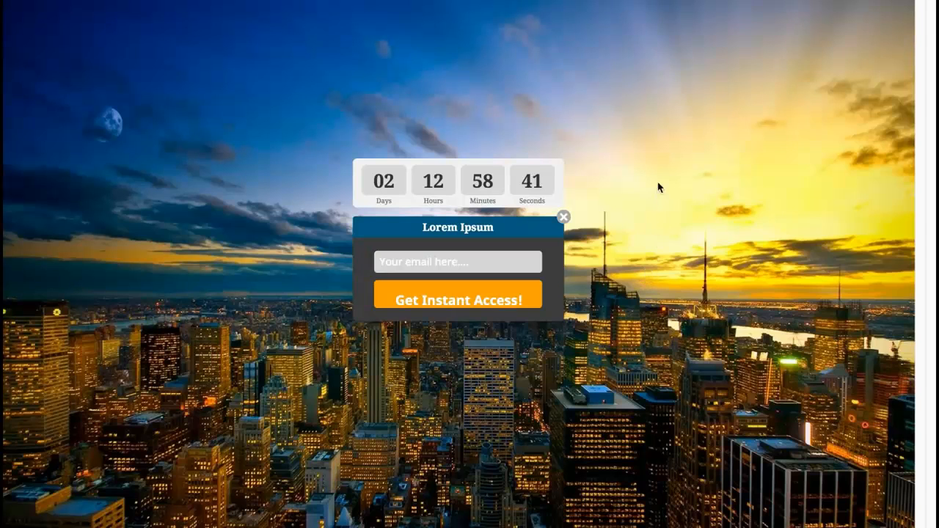
{"action": "left_click", "coordinate": [658, 160]}
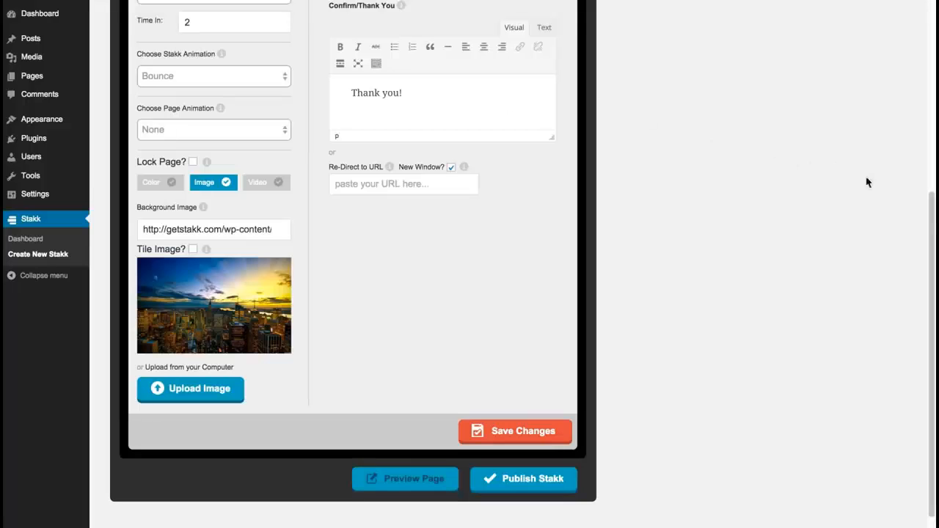
{"action": "left_click", "coordinate": [931, 212]}
{"action": "left_click_drag", "start_coordinate": [930, 222], "coordinate": [929, 203]}
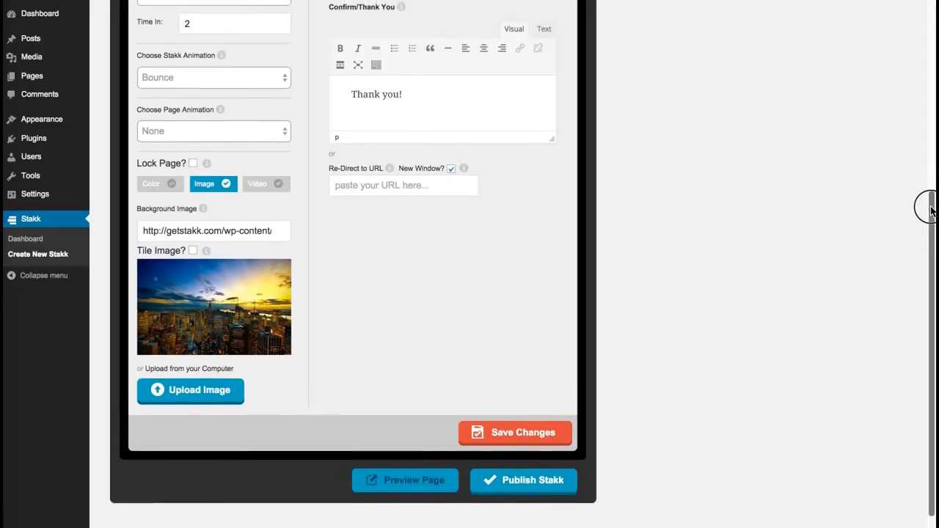
{"action": "left_click", "coordinate": [262, 185]}
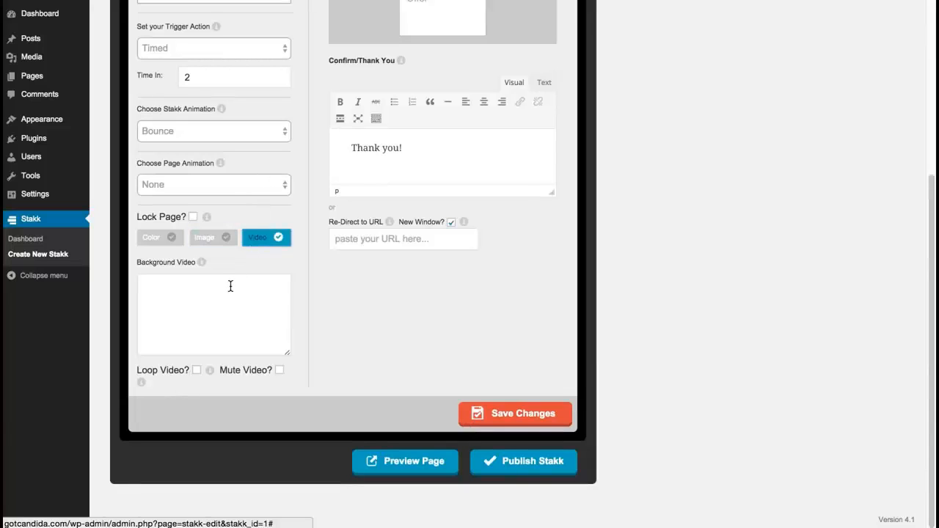
{"action": "left_click", "coordinate": [229, 285]}
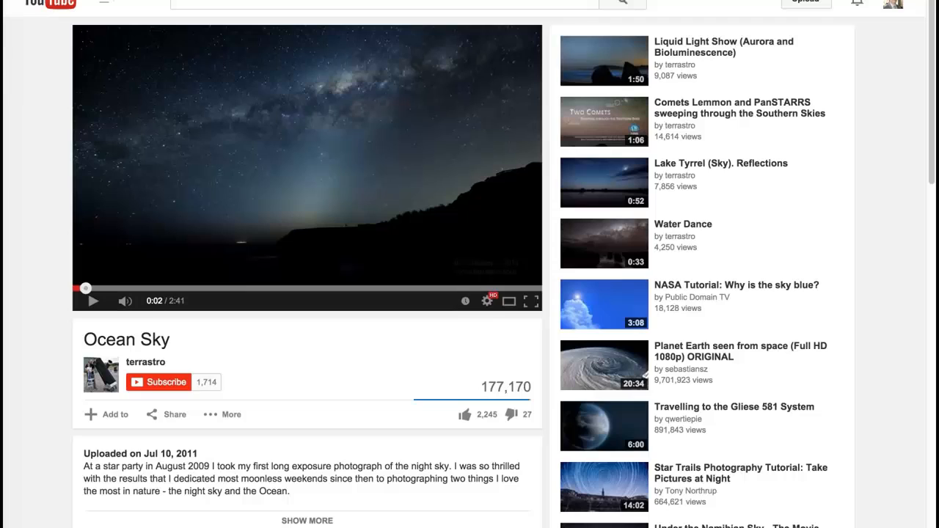
{"action": "key", "text": "ctrl+Tab"}
{"action": "left_click", "coordinate": [211, 295]}
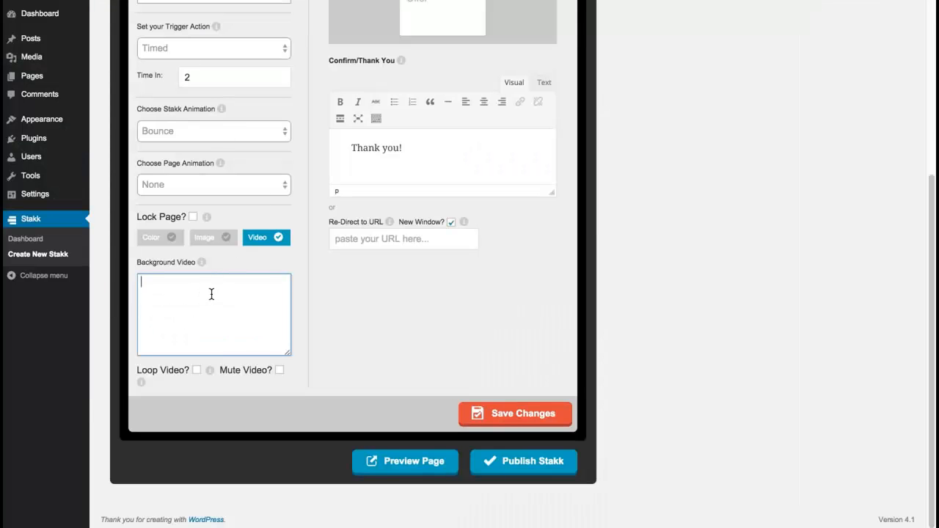
{"action": "type", "text": "https://www.youtube.com/watch?v=DSLgAsrcpGQ"}
{"action": "left_click", "coordinate": [300, 278]}
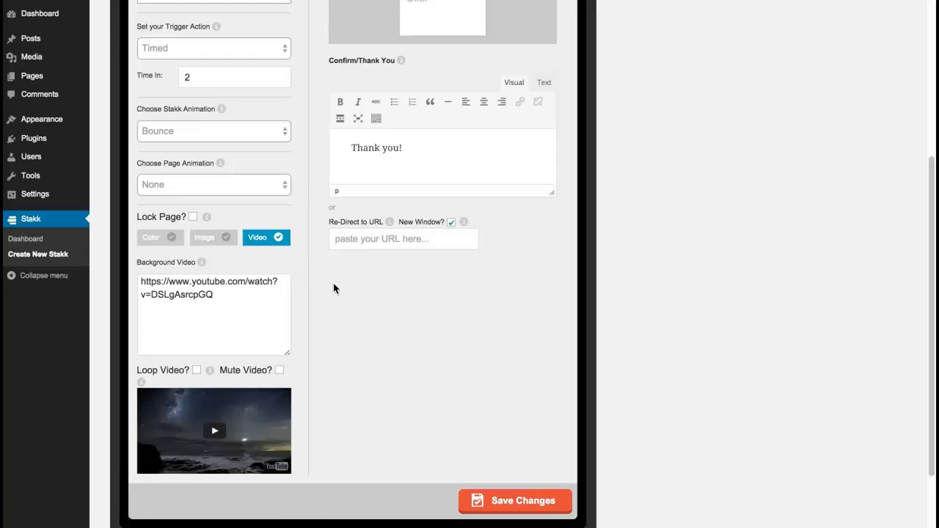
{"action": "left_click", "coordinate": [555, 504]}
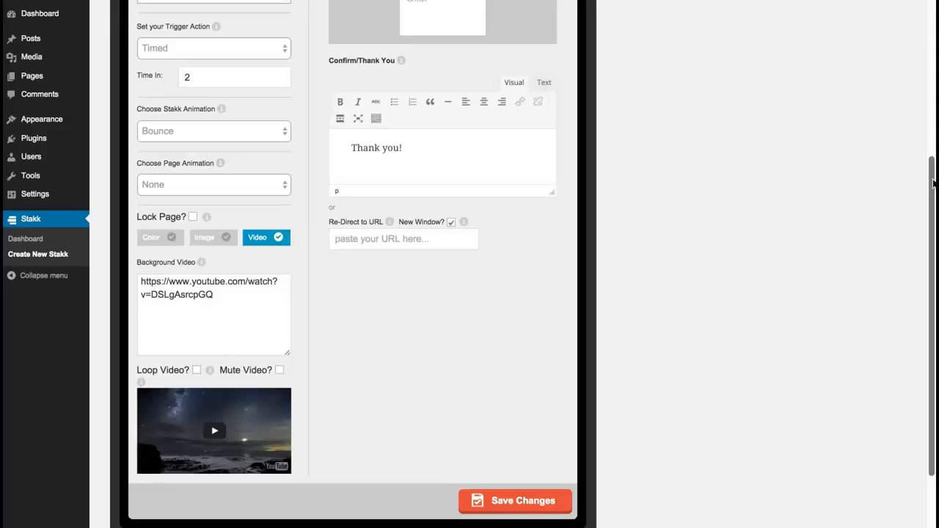
Step: Set the countdown timer's Timer Background colour to 404040
{"action": "left_click_drag", "start_coordinate": [934, 181], "coordinate": [930, 12]}
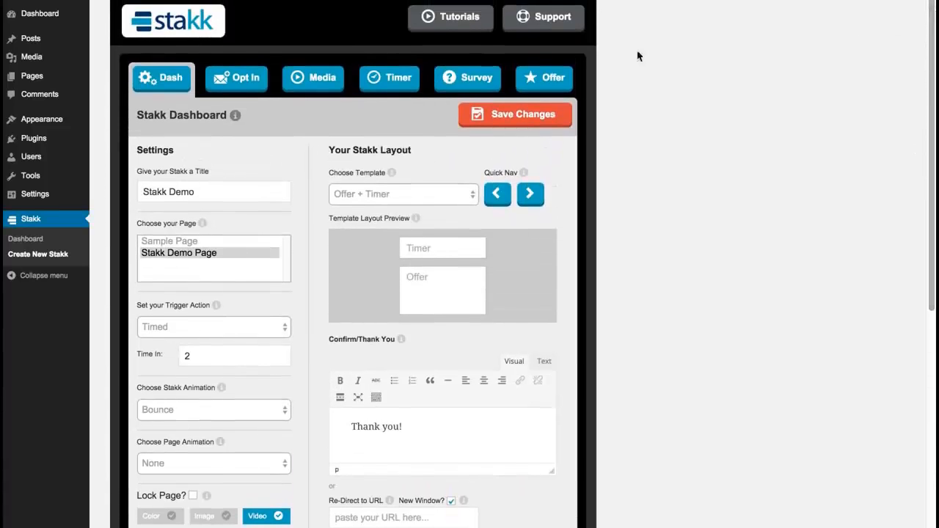
{"action": "left_click", "coordinate": [398, 78]}
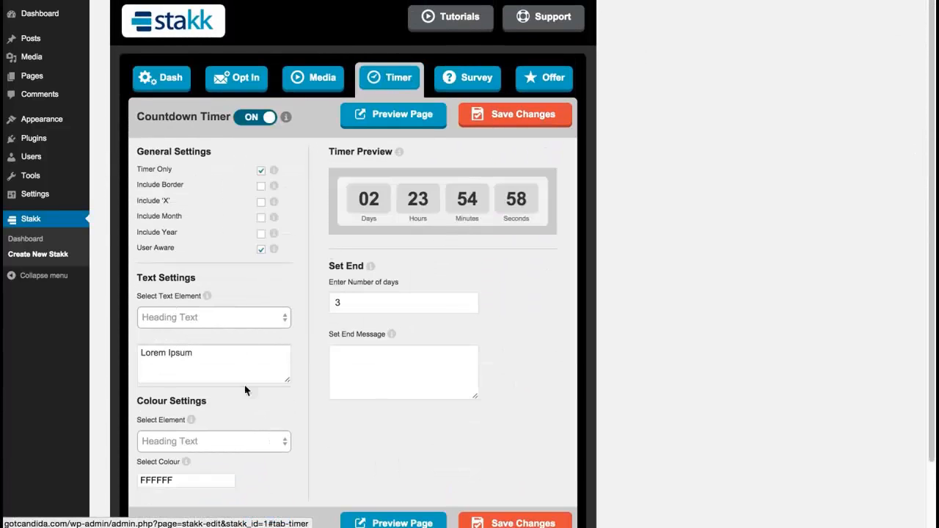
{"action": "left_click", "coordinate": [224, 441]}
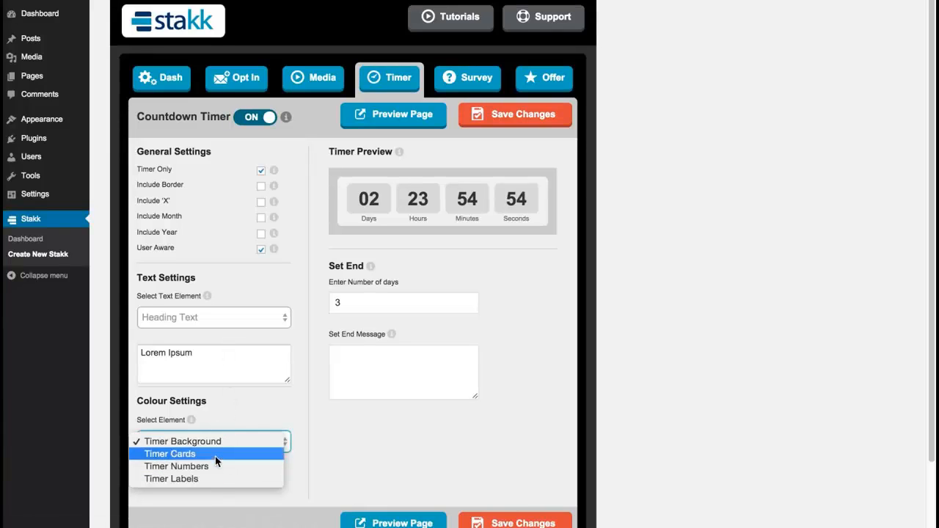
{"action": "left_click", "coordinate": [220, 444]}
{"action": "left_click", "coordinate": [213, 488]}
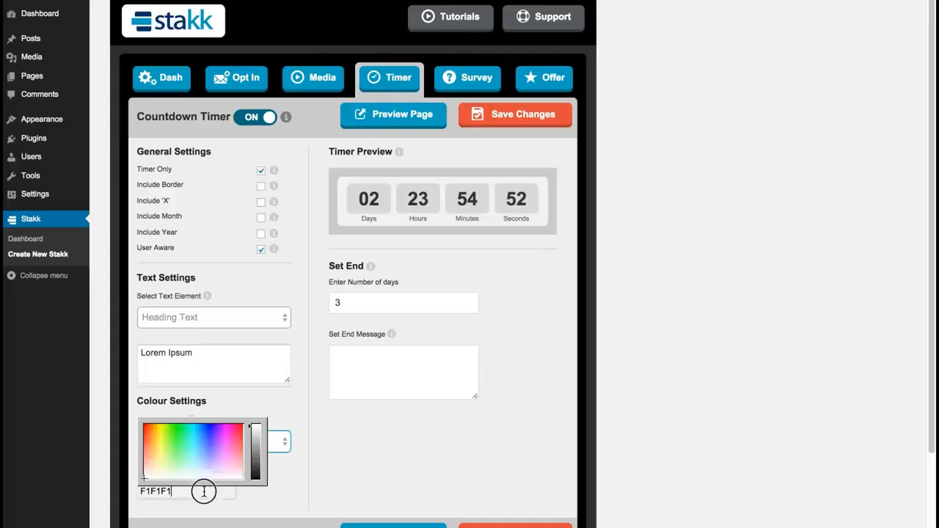
{"action": "left_click_drag", "start_coordinate": [253, 460], "coordinate": [254, 467]}
{"action": "left_click", "coordinate": [255, 411]}
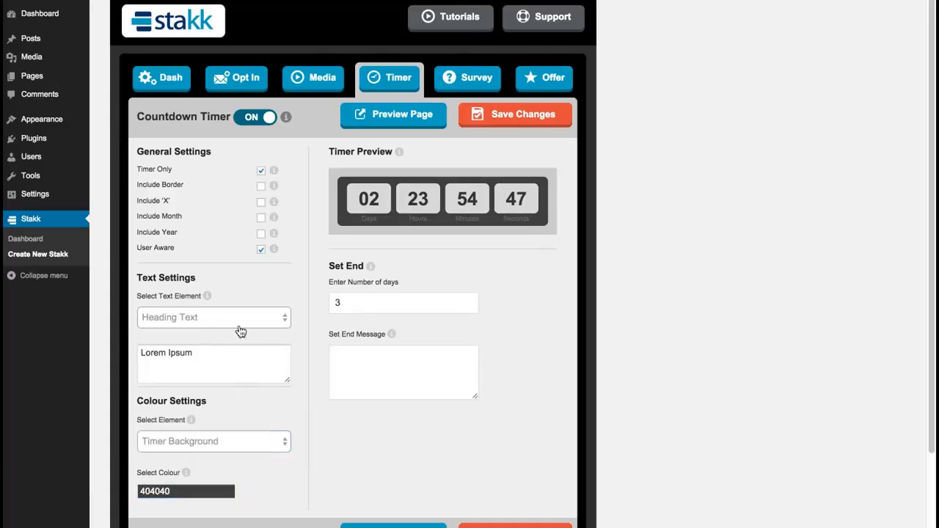
Step: Look through the timer's text elements without choosing another one and save the timer settings
{"action": "left_click", "coordinate": [236, 317]}
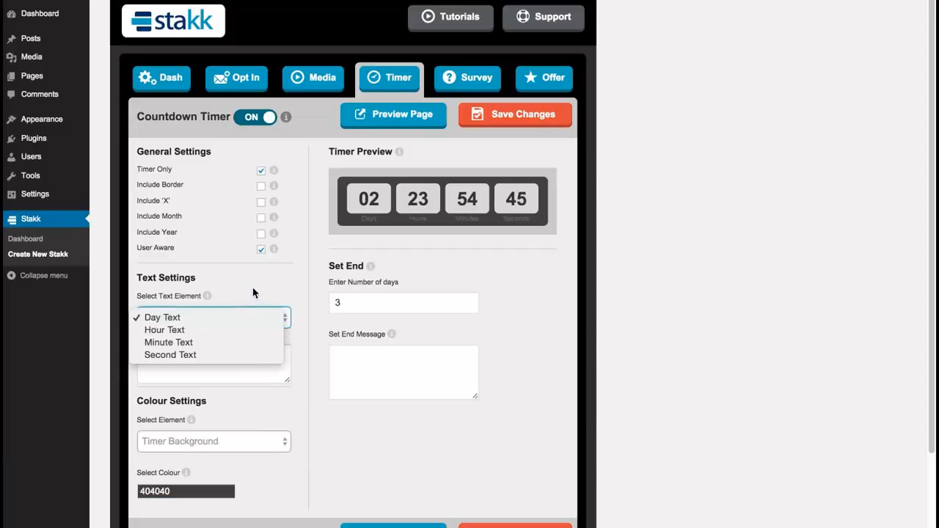
{"action": "left_click", "coordinate": [255, 296]}
{"action": "scroll", "coordinate": [932, 150], "scroll_direction": "up", "scroll_amount": 1}
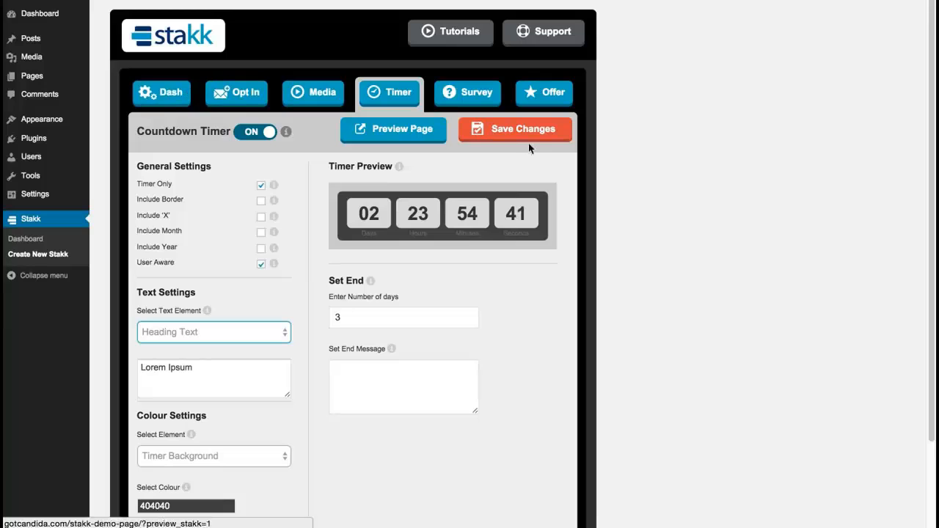
{"action": "left_click", "coordinate": [506, 134]}
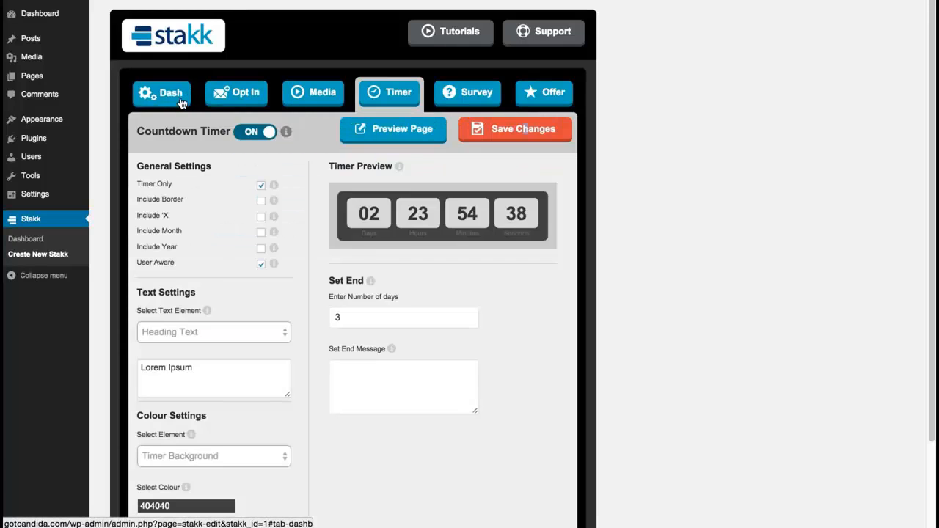
Step: Publish the Stakk from its Dashboard settings and view the published page from the saved Stakks list
{"action": "left_click", "coordinate": [193, 102]}
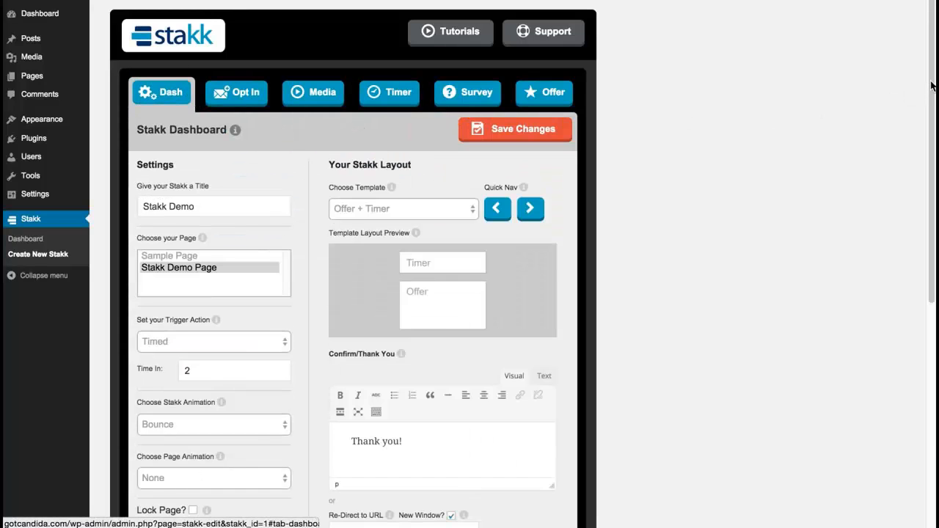
{"action": "left_click_drag", "start_coordinate": [932, 84], "coordinate": [860, 317]}
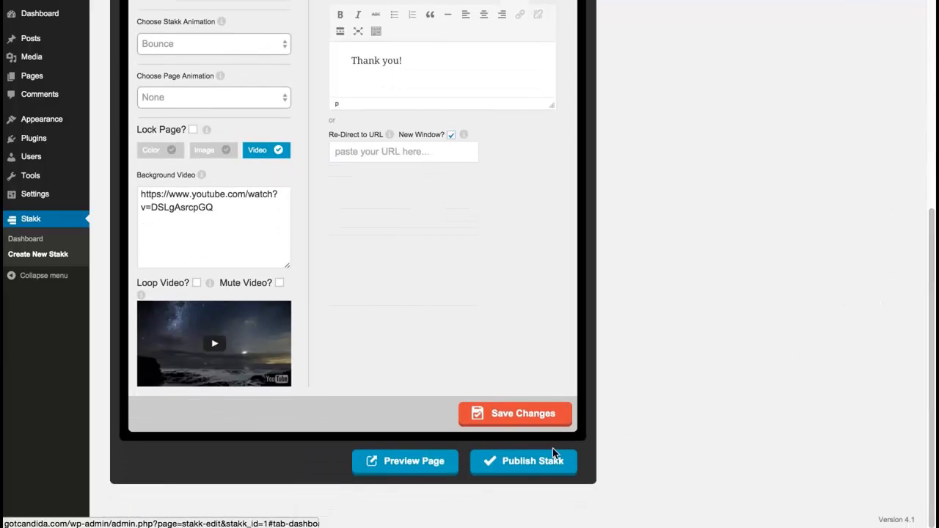
{"action": "left_click", "coordinate": [532, 470]}
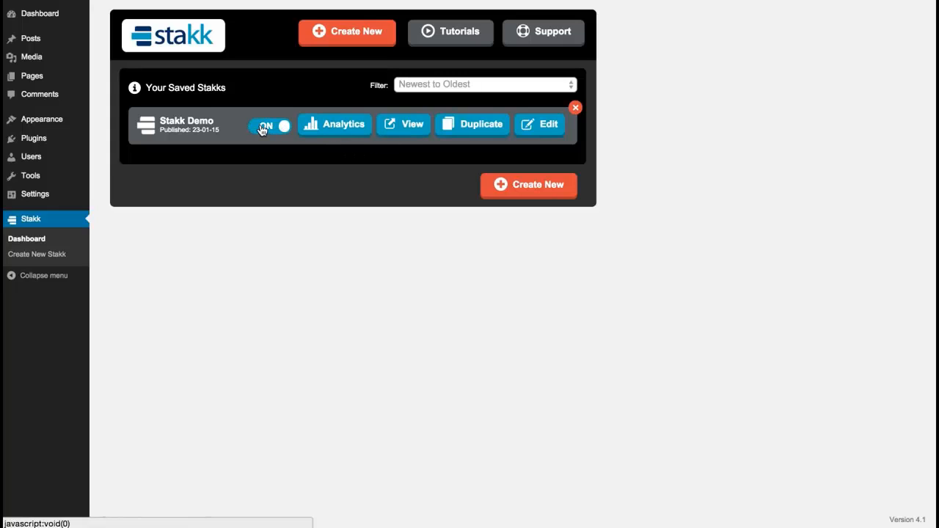
{"action": "left_click", "coordinate": [409, 126]}
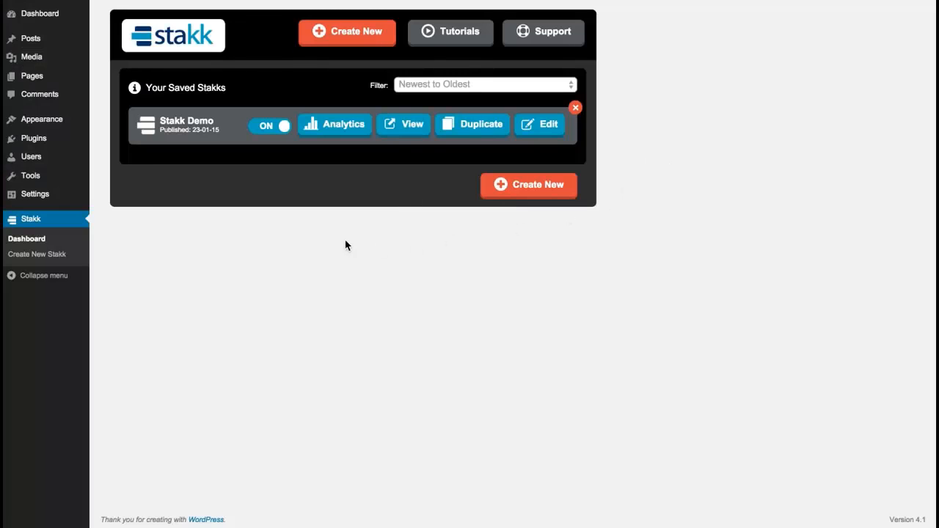
Step: Examine Stakk Demo's analytics report, including the export, tracking pixel, unit worth and Quick Jump options, and return to the saved Stakks
{"action": "left_click", "coordinate": [328, 130]}
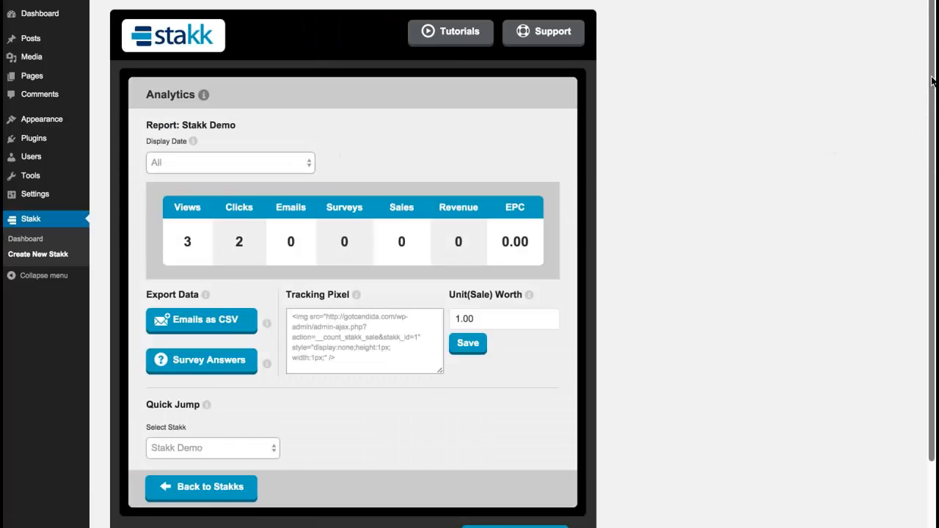
{"action": "left_click_drag", "start_coordinate": [933, 81], "coordinate": [929, 107]}
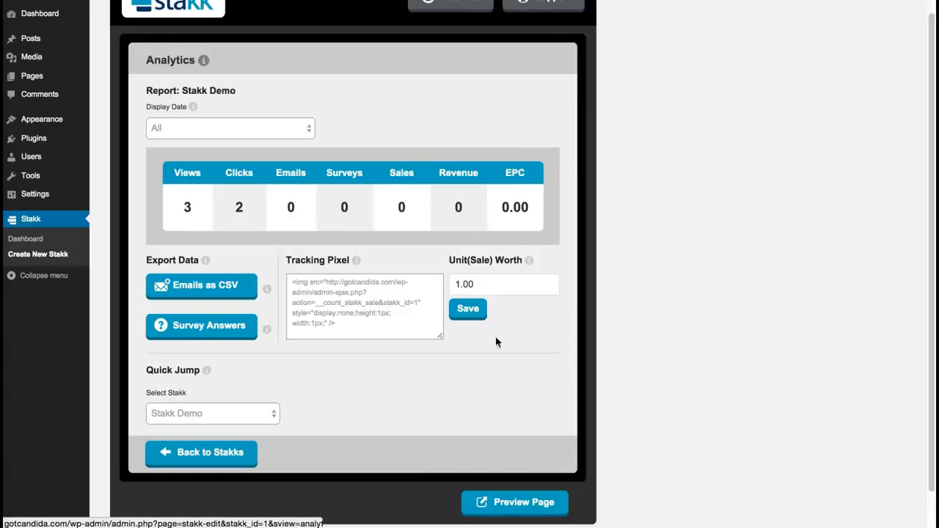
{"action": "left_click", "coordinate": [263, 413]}
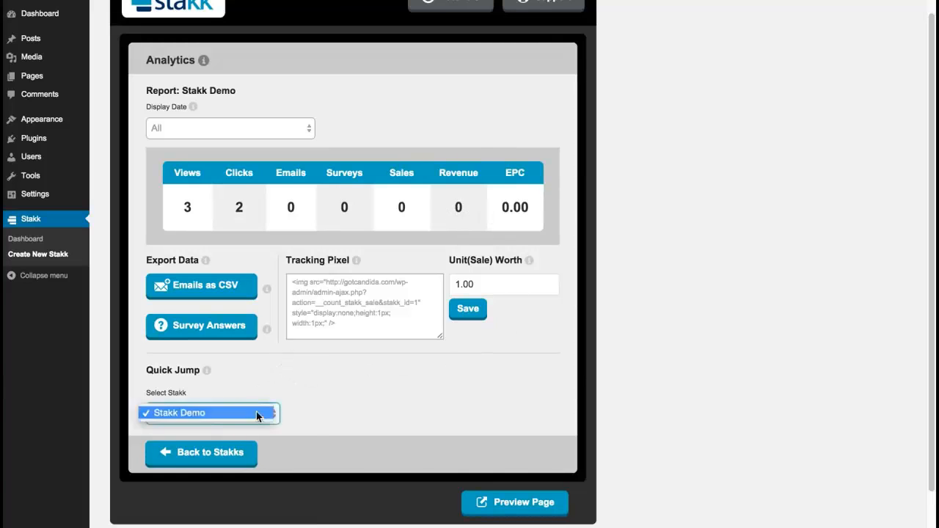
{"action": "left_click", "coordinate": [283, 391]}
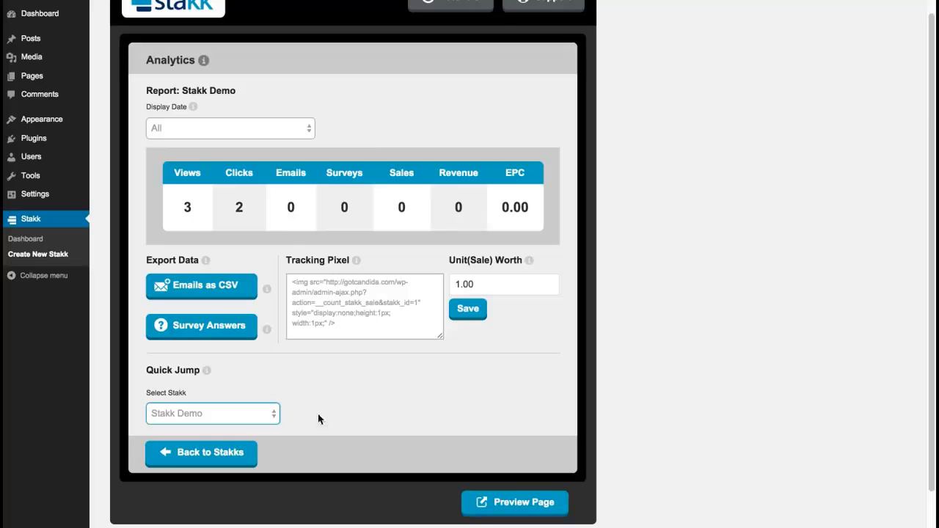
{"action": "left_click", "coordinate": [204, 455]}
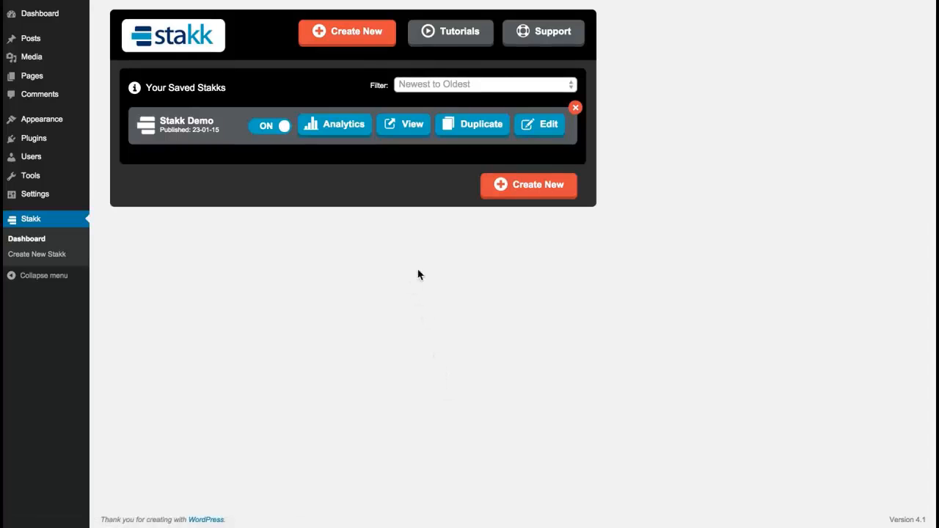
Step: Reopen Stakk Demo for editing and switch its media type from Video to Image to view the image options
{"action": "left_click", "coordinate": [545, 123]}
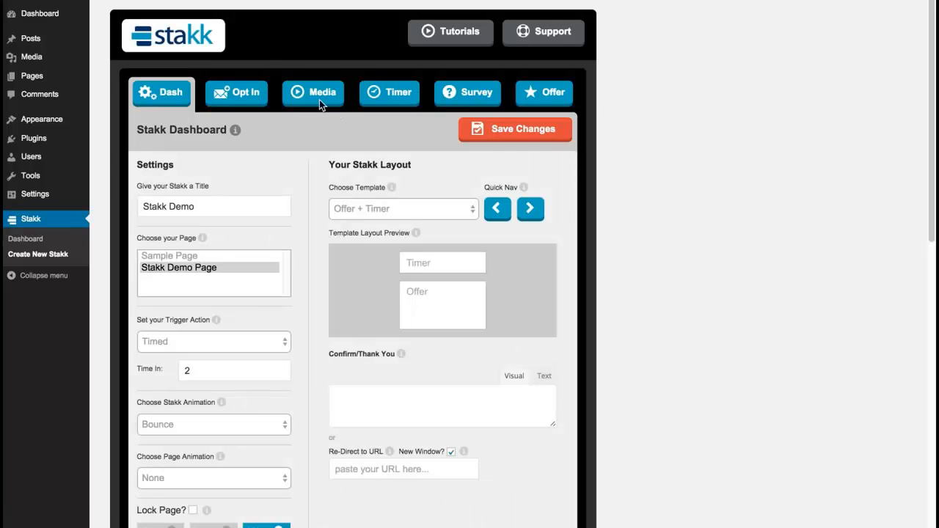
{"action": "left_click", "coordinate": [311, 94]}
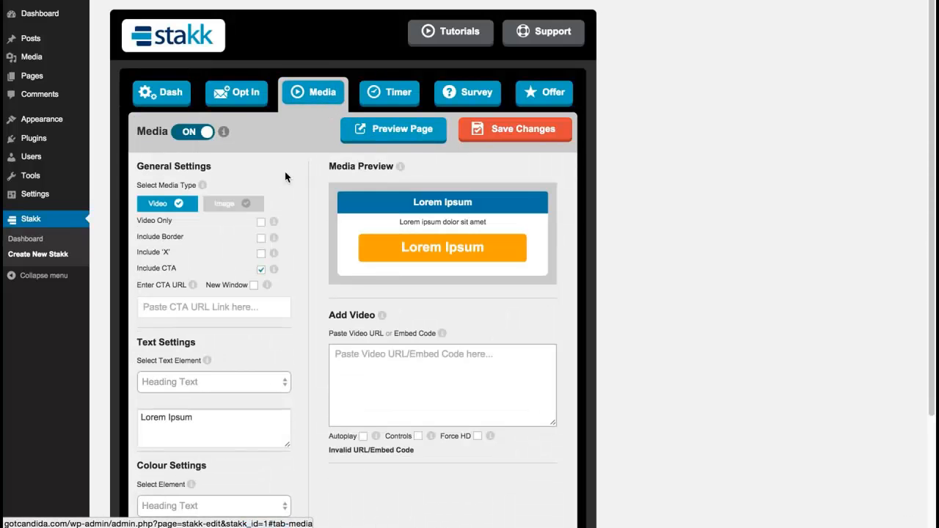
{"action": "left_click", "coordinate": [226, 205]}
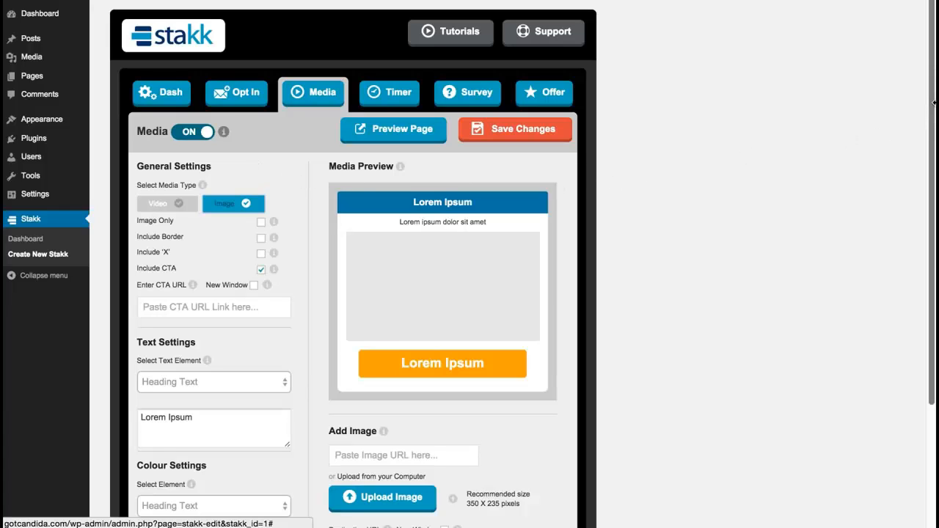
{"action": "scroll", "coordinate": [925, 98], "scroll_direction": "down", "scroll_amount": 1}
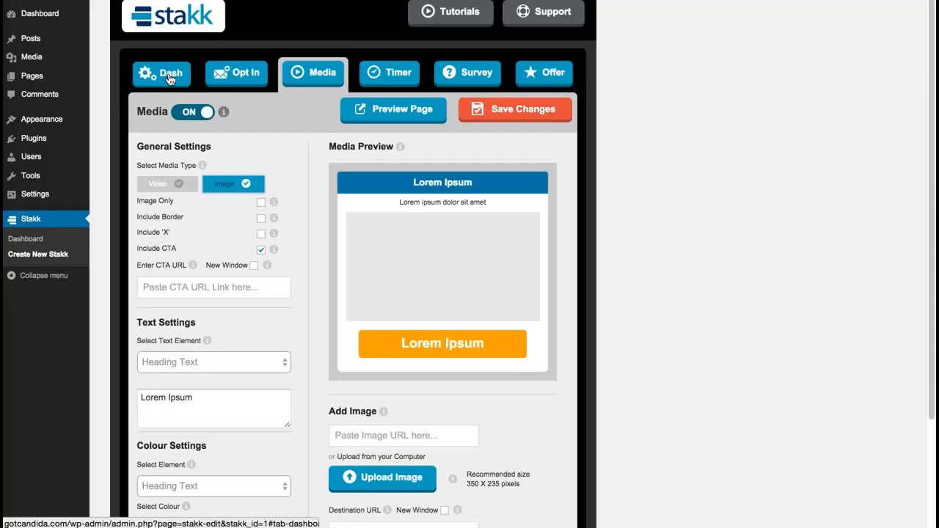
Step: Look through the Number of Questions choices in the survey settings without changing the selection
{"action": "left_click", "coordinate": [471, 75]}
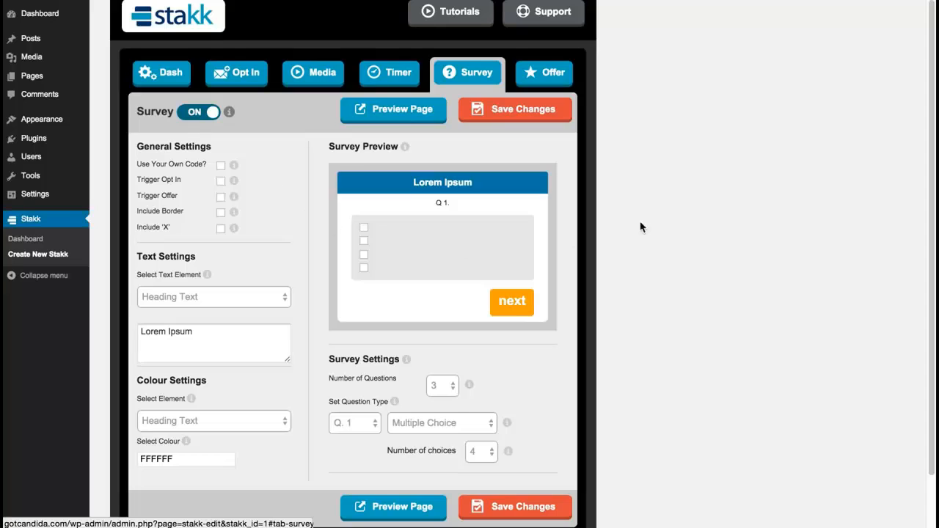
{"action": "left_click", "coordinate": [452, 387]}
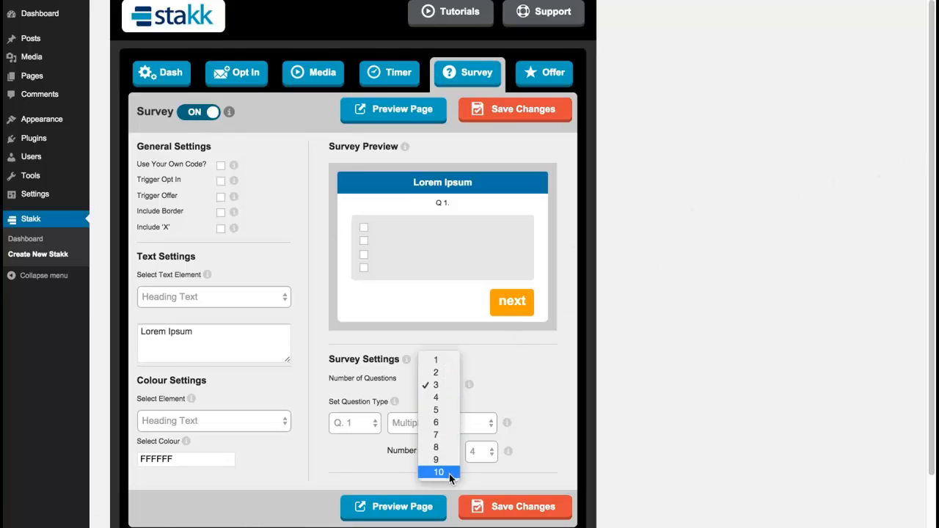
{"action": "left_click", "coordinate": [545, 373]}
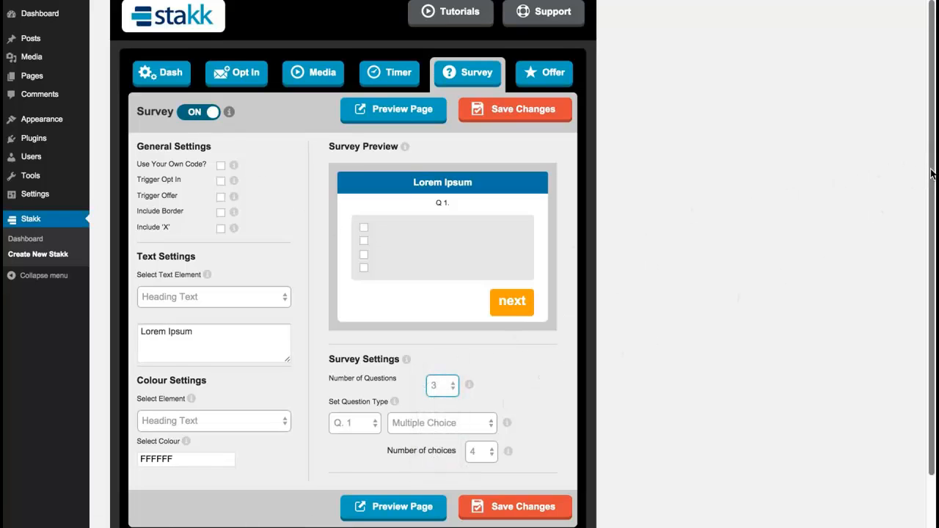
{"action": "mouse_move", "coordinate": [929, 177]}
{"action": "left_mouse_down"}
{"action": "mouse_move", "coordinate": [923, 220]}
{"action": "mouse_move", "coordinate": [923, 165]}
{"action": "left_mouse_up"}
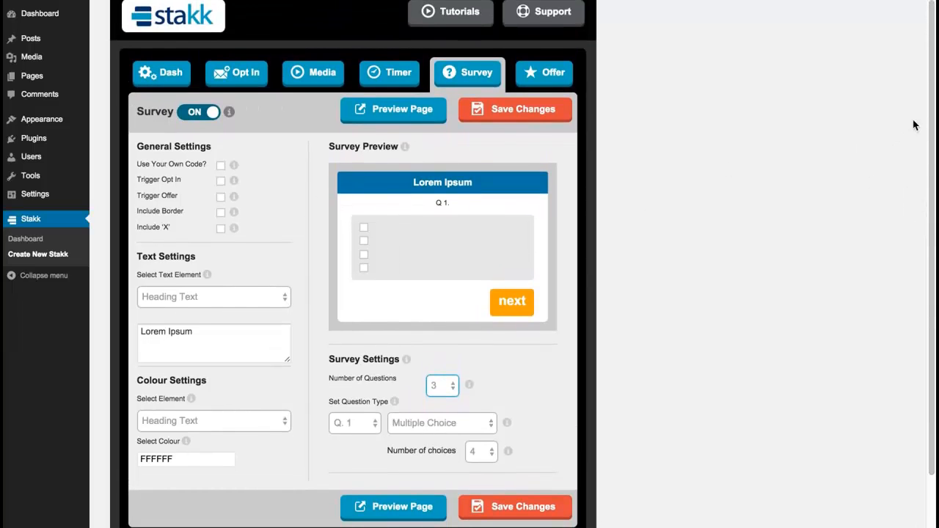
{"action": "left_click_drag", "start_coordinate": [929, 114], "coordinate": [926, 85]}
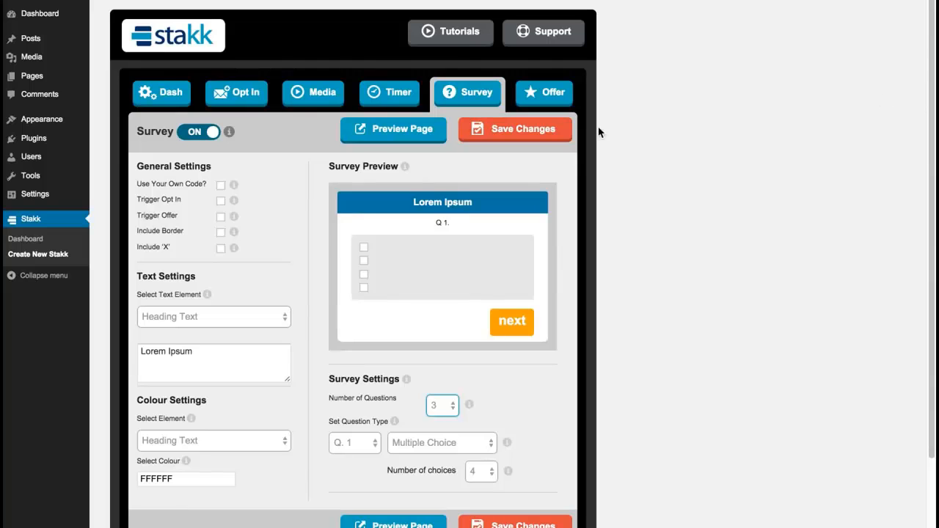
{"action": "mouse_move", "coordinate": [932, 36]}
{"action": "left_mouse_down"}
{"action": "mouse_move", "coordinate": [932, 57]}
{"action": "mouse_move", "coordinate": [934, 29]}
{"action": "left_mouse_up"}
{"action": "mouse_move", "coordinate": [931, 62]}
{"action": "left_mouse_down"}
{"action": "mouse_move", "coordinate": [930, 70]}
{"action": "mouse_move", "coordinate": [929, 58]}
{"action": "left_mouse_up"}
{"action": "scroll", "coordinate": [922, 111], "scroll_direction": "down", "scroll_amount": 3}
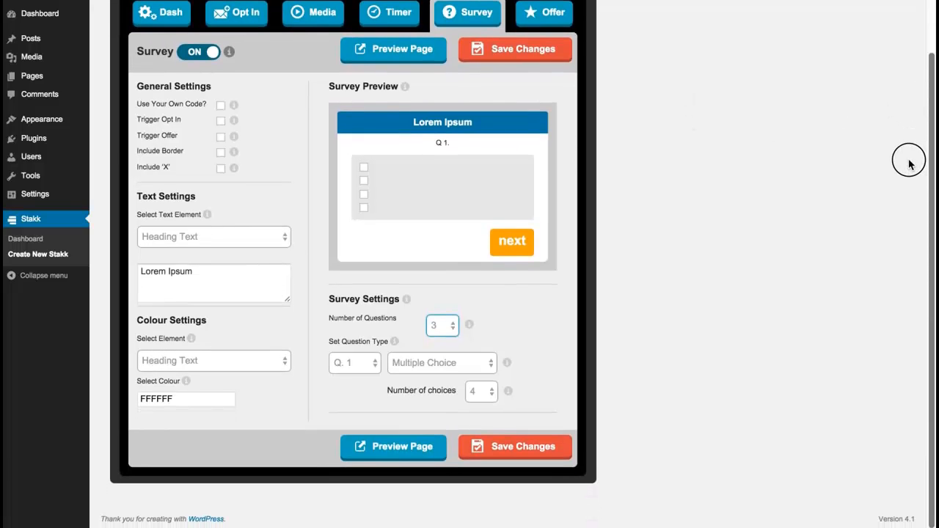
{"action": "left_click", "coordinate": [931, 77]}
{"action": "left_click_drag", "start_coordinate": [932, 78], "coordinate": [933, 15]}
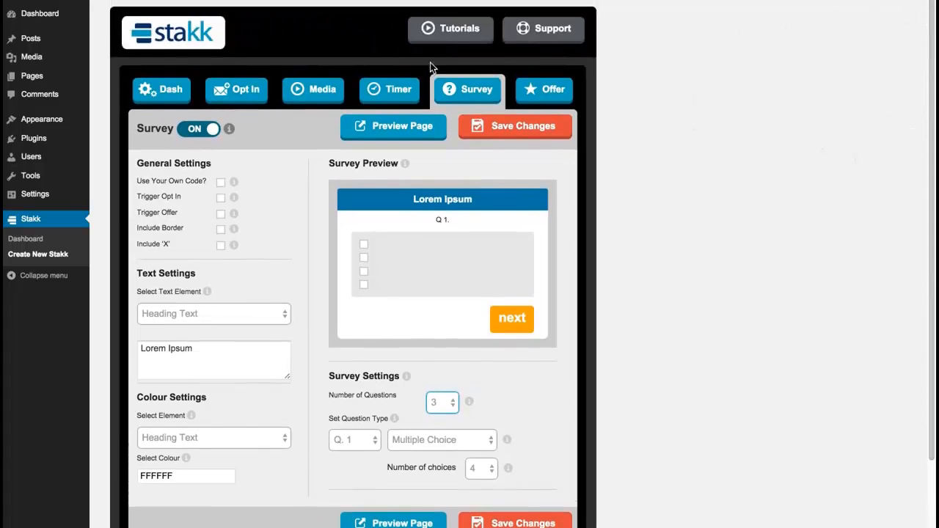
Step: Choose the Media + Opt In + Timer template in Stakk Demo's Dashboard settings, review the layout, and return to the main Stakk page without saving
{"action": "left_click", "coordinate": [168, 91]}
{"action": "left_click", "coordinate": [464, 206]}
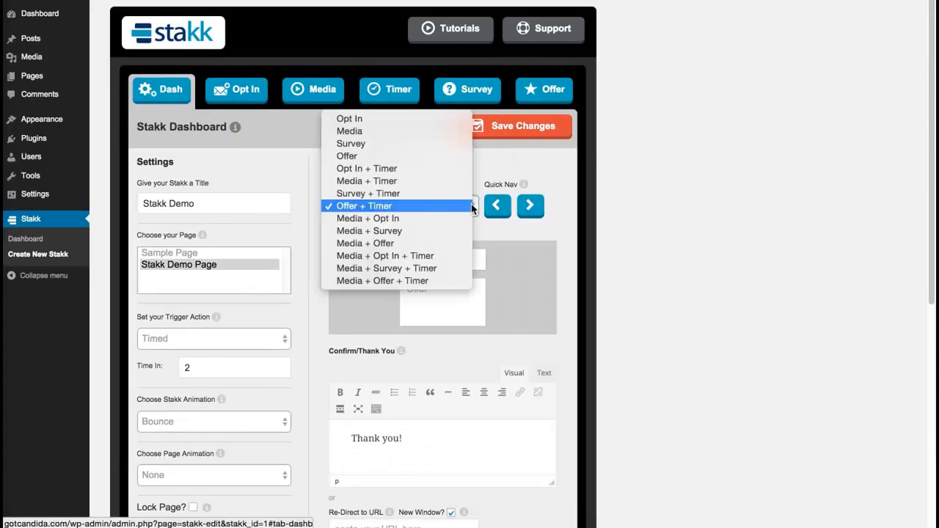
{"action": "left_click", "coordinate": [449, 256]}
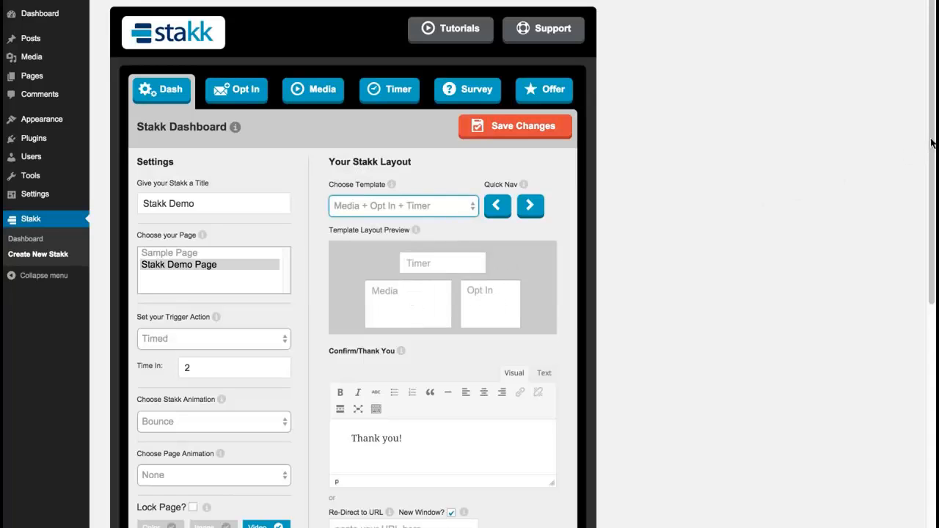
{"action": "scroll", "coordinate": [918, 153], "scroll_direction": "down", "scroll_amount": 2}
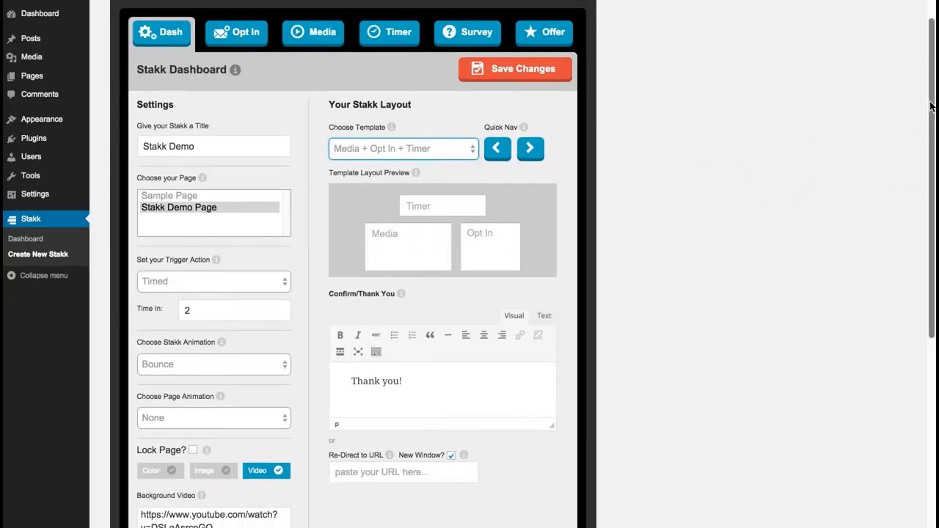
{"action": "scroll", "coordinate": [926, 110], "scroll_direction": "up", "scroll_amount": 2}
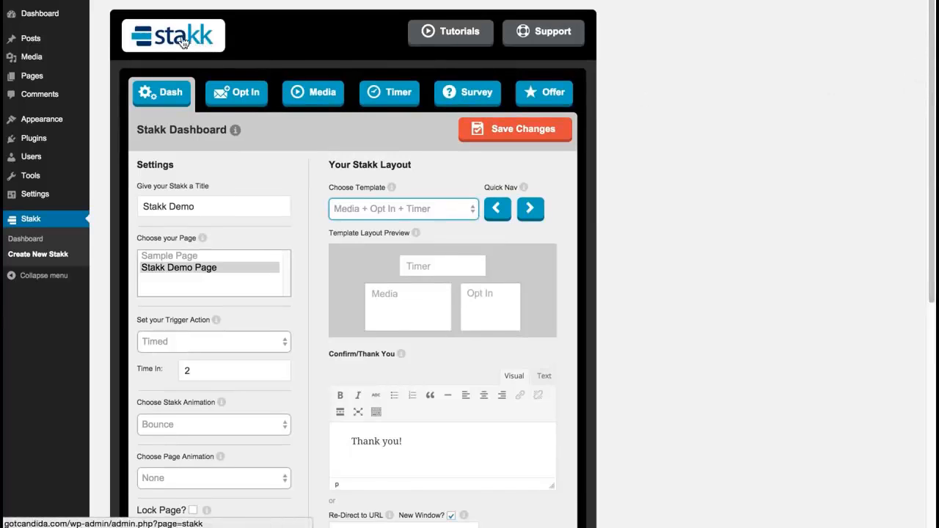
{"action": "left_click", "coordinate": [197, 49]}
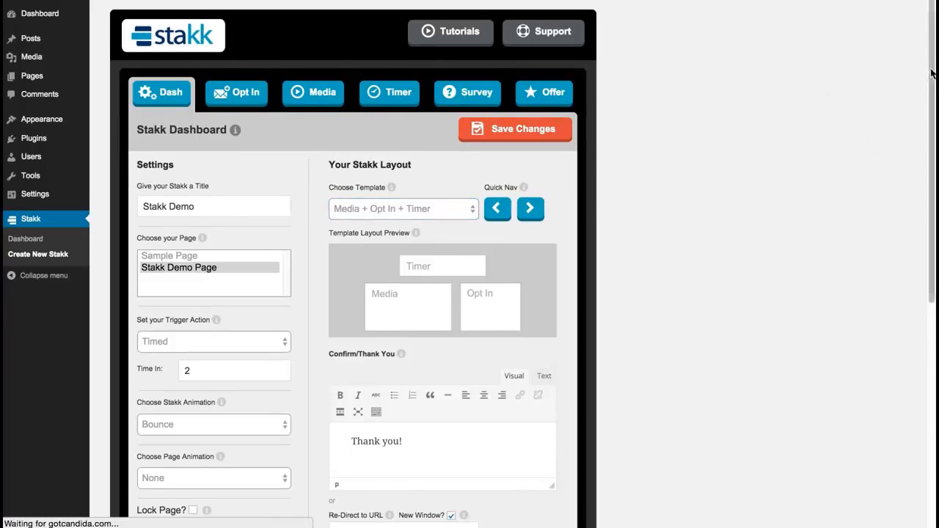